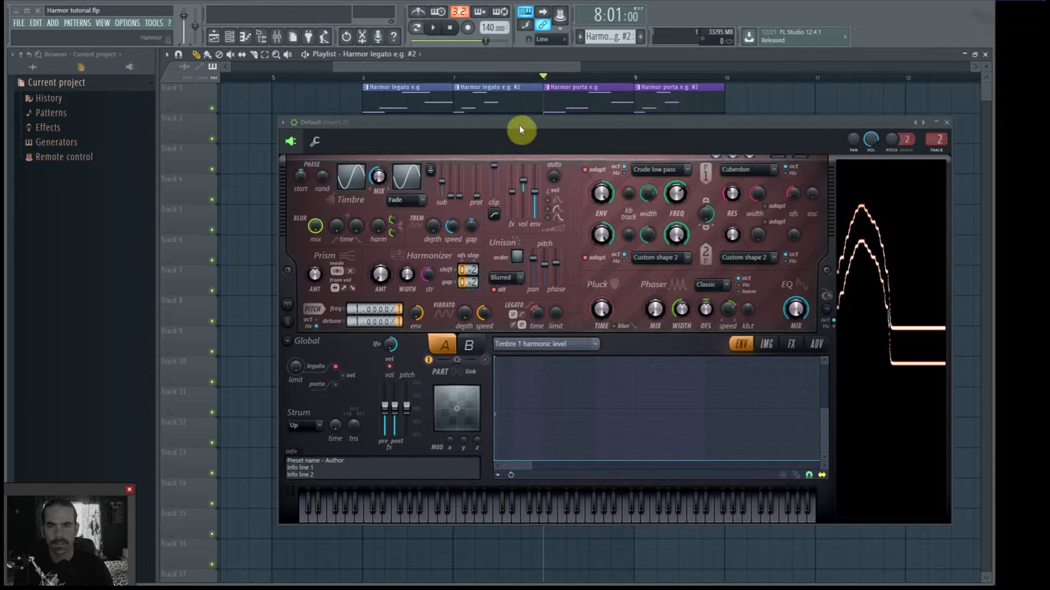
- Reposition the Harmor window just below the playlist clips and try the linear/logarithmic portamento curve switch
{"action": "left_click_drag", "start_coordinate": [523, 125], "coordinate": [518, 86]}
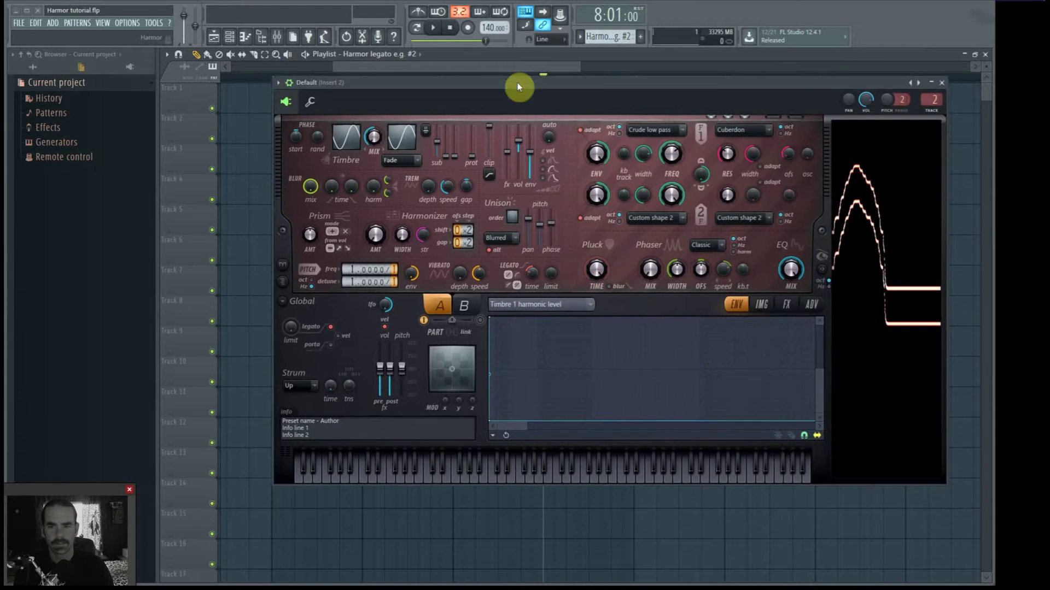
{"action": "left_click", "coordinate": [331, 328]}
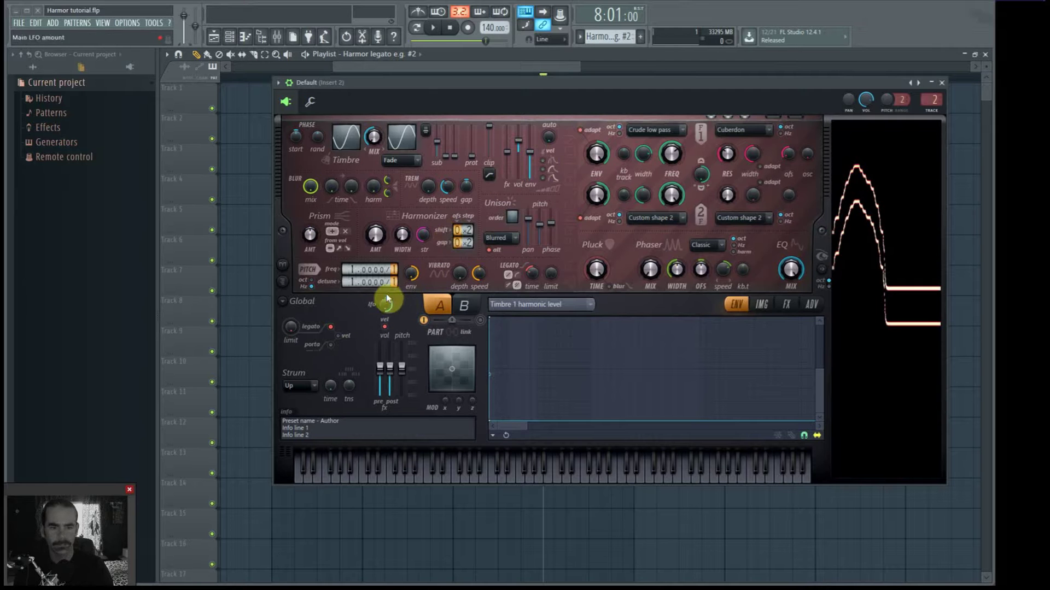
{"action": "left_click_drag", "start_coordinate": [557, 87], "coordinate": [556, 103]}
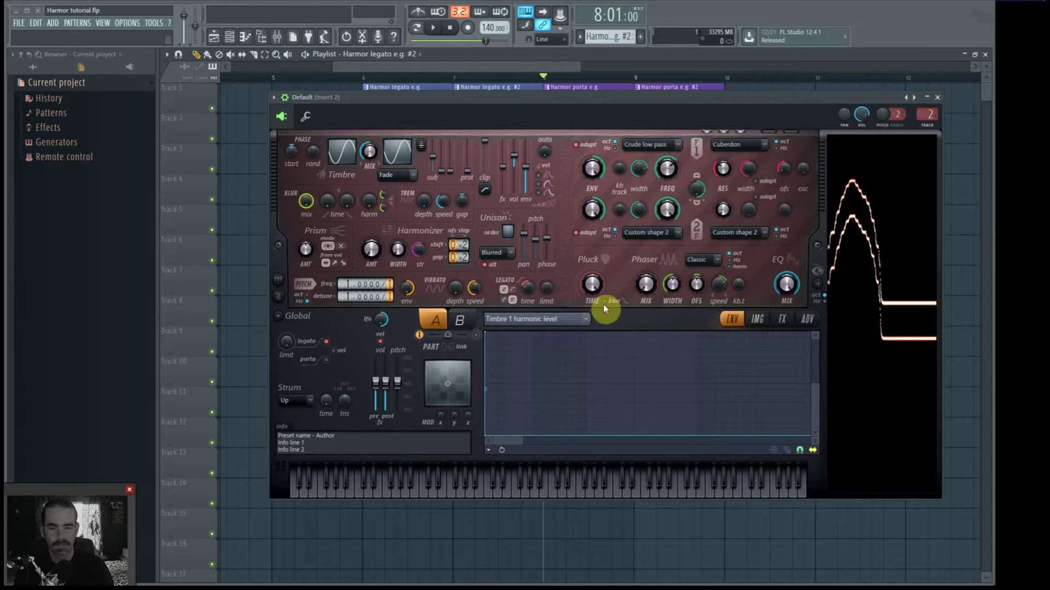
{"action": "left_click", "coordinate": [508, 295]}
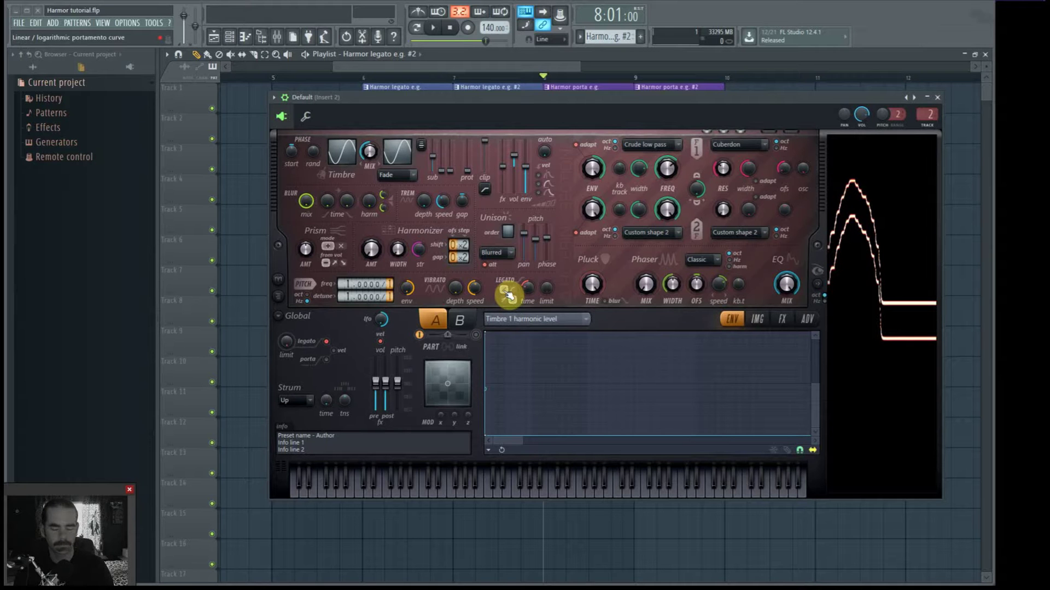
{"action": "left_click", "coordinate": [510, 296]}
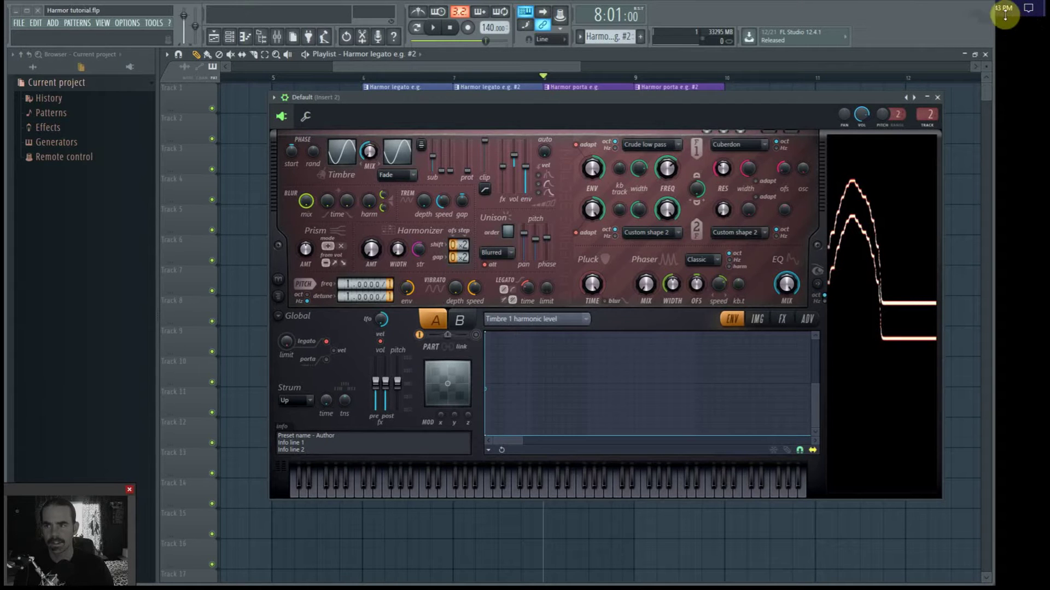
- Switch to the FL Studio Users Manual, examine Harmor's Pitch section on legato and portamento, and close the manual
{"action": "left_click", "coordinate": [1003, 8]}
{"action": "left_click", "coordinate": [777, 11]}
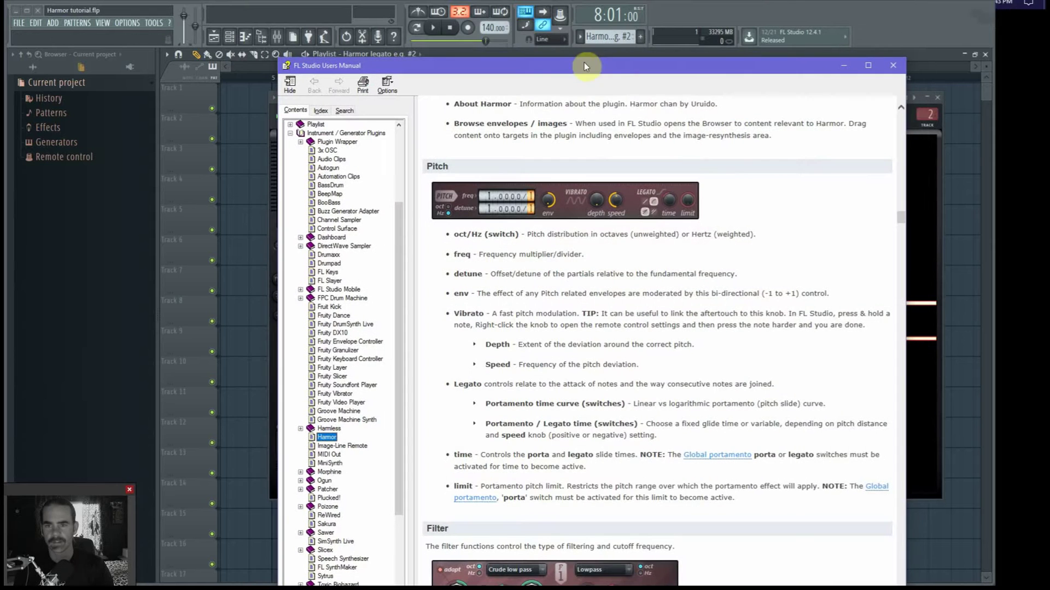
{"action": "left_click_drag", "start_coordinate": [584, 61], "coordinate": [610, 33]}
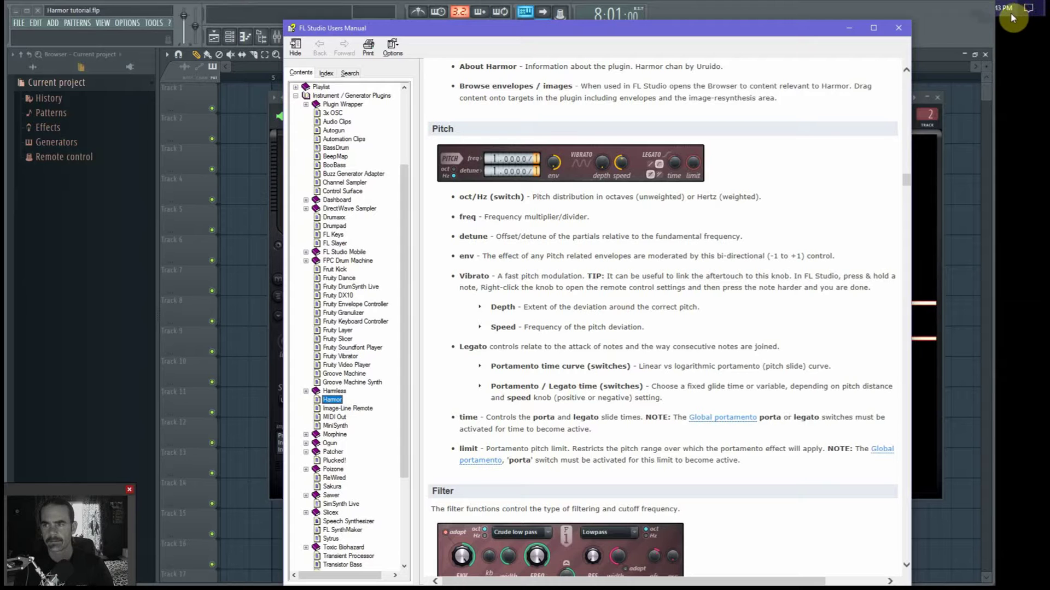
{"action": "left_click", "coordinate": [1006, 15]}
{"action": "mouse_move", "coordinate": [722, 16]}
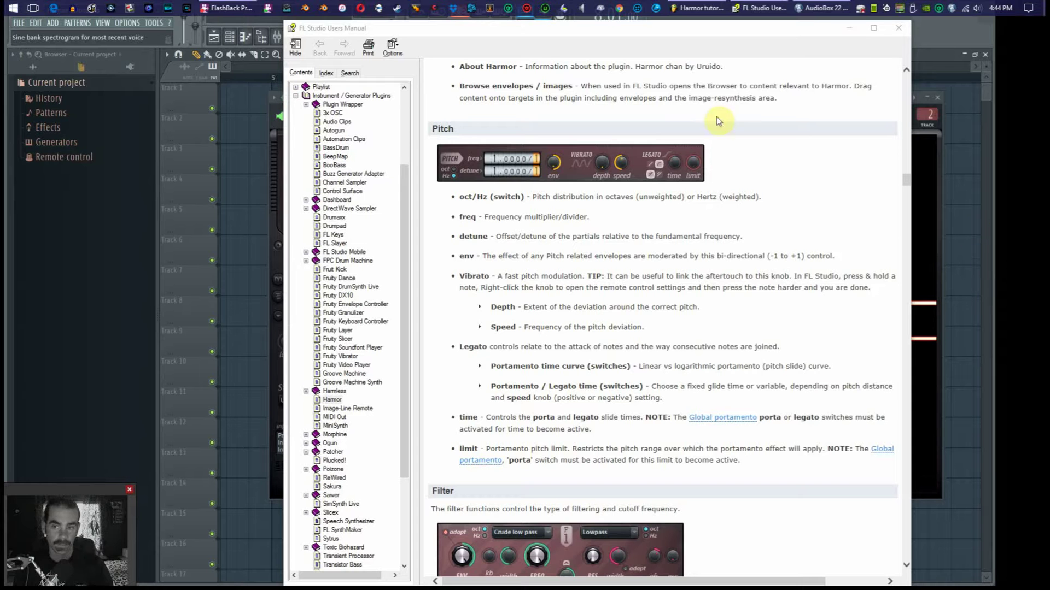
{"action": "left_click", "coordinate": [899, 31]}
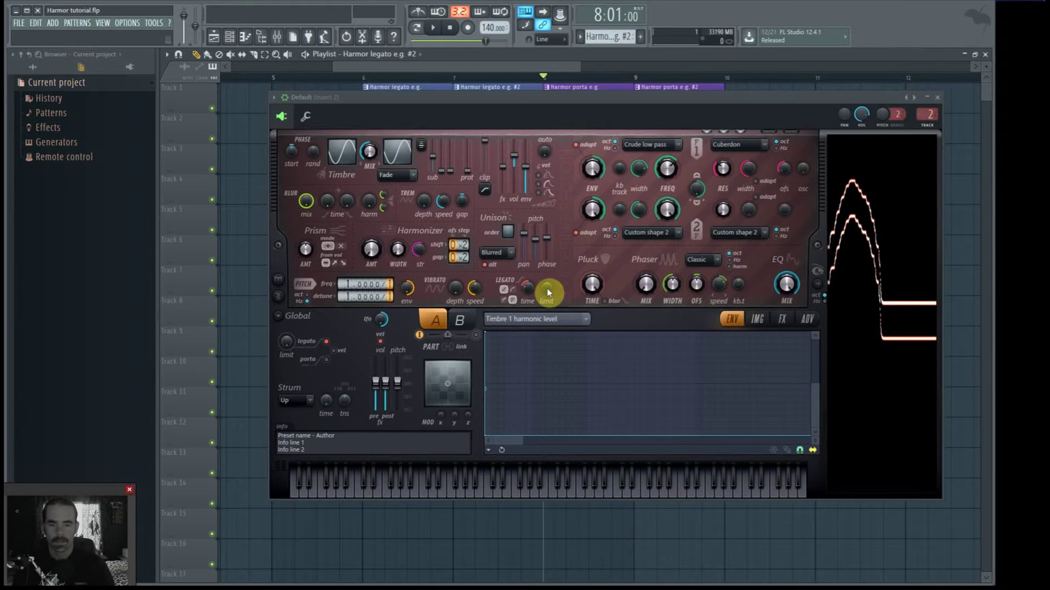
- Try the fixed/variable portamento time switch and enable the global porta option alongside legato, playing C4 as a test
{"action": "left_click", "coordinate": [504, 300]}
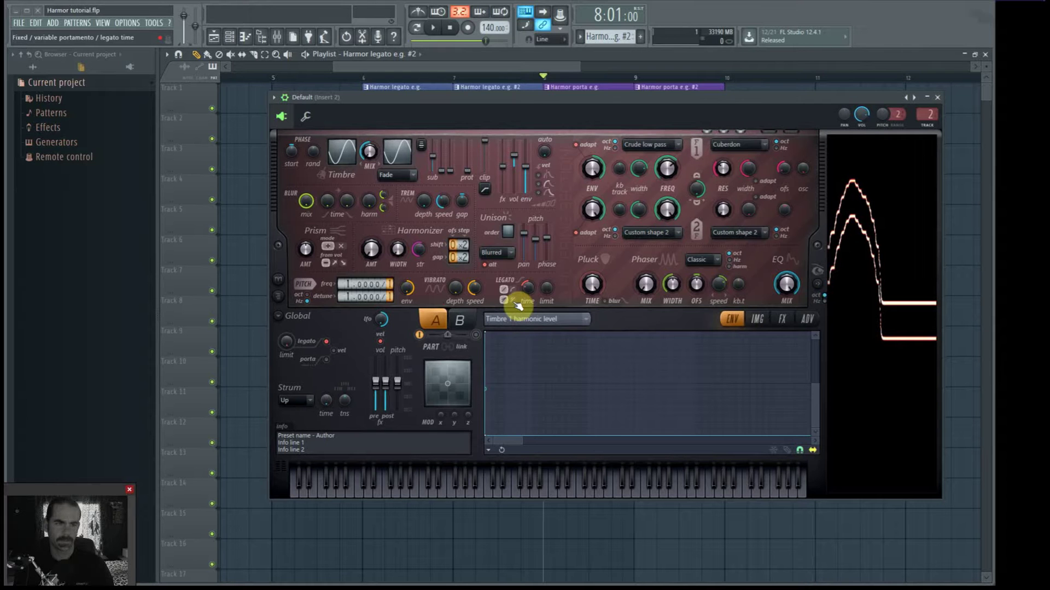
{"action": "left_click", "coordinate": [514, 302]}
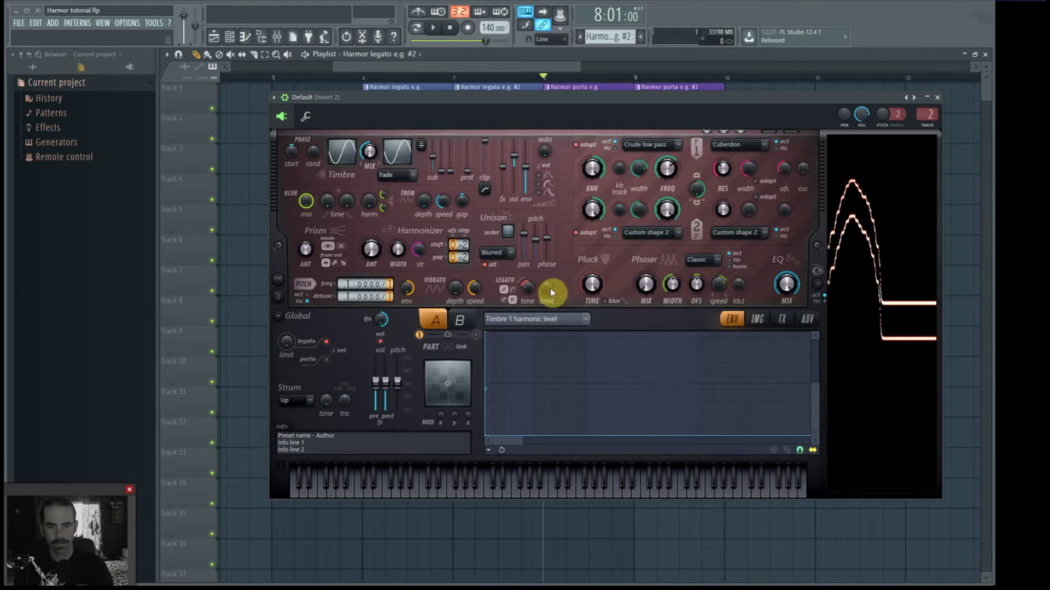
{"action": "left_click", "coordinate": [327, 359]}
{"action": "key", "text": "z"}
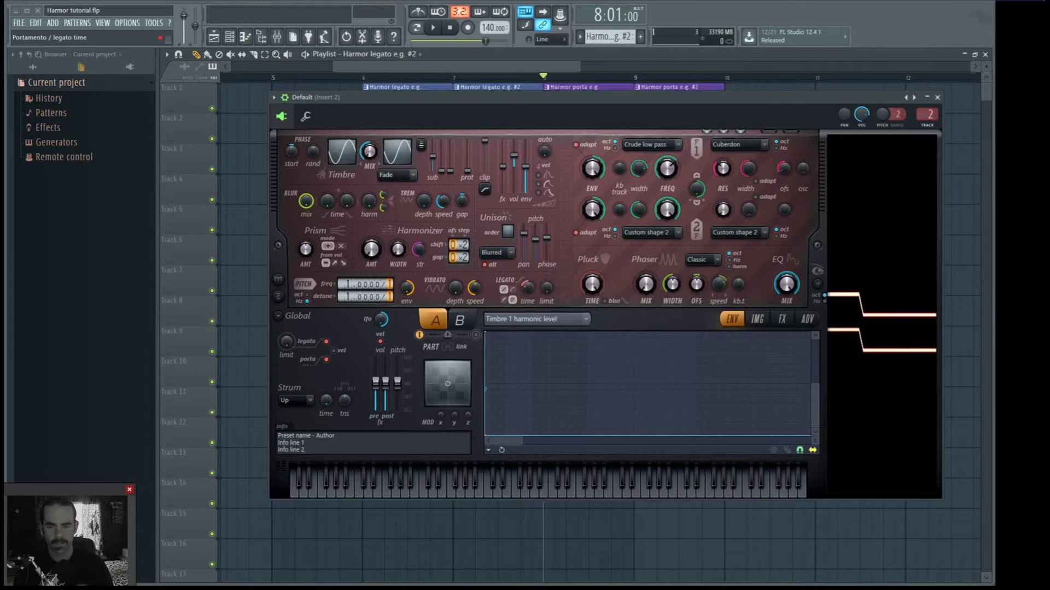
- Increase the legato time and compare note slides from C4 with the linear and the logarithmic portamento curve
{"action": "left_click_drag", "start_coordinate": [528, 292], "coordinate": [528, 298]}
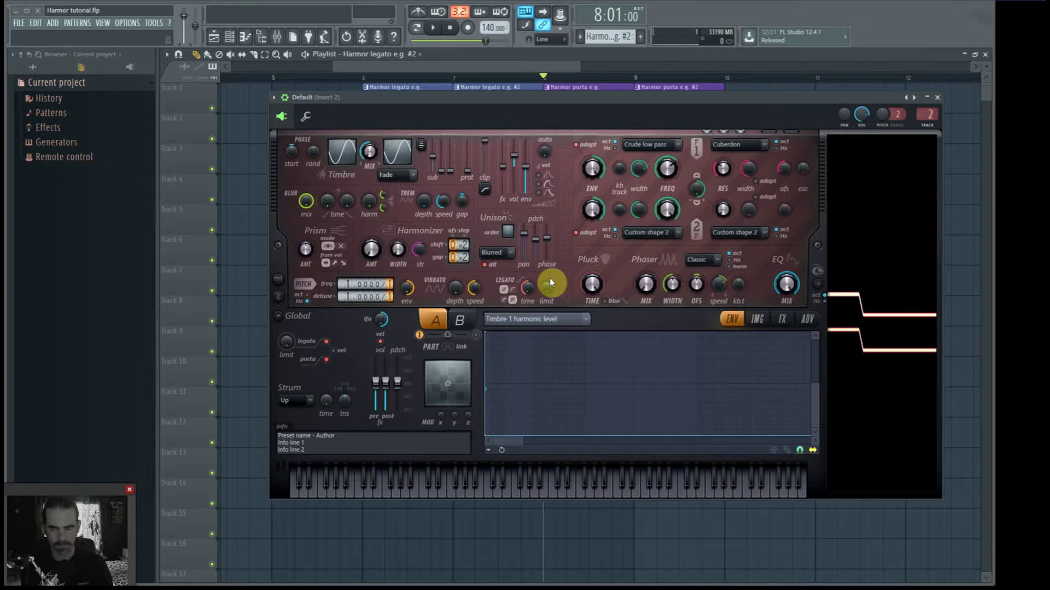
{"action": "key", "text": "z"}
{"action": "key", "text": "m"}
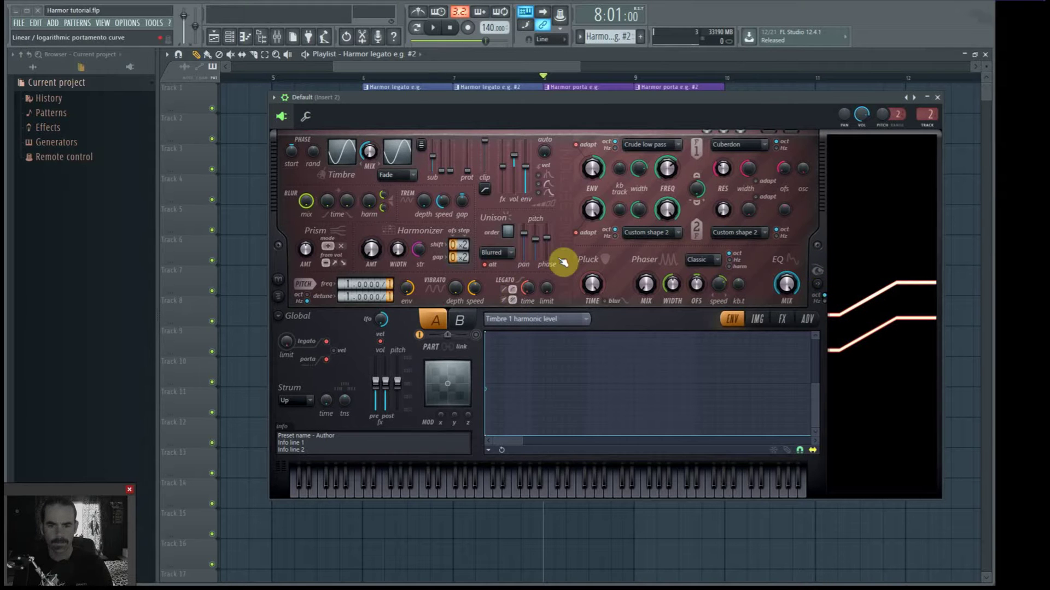
{"action": "key", "text": "z"}
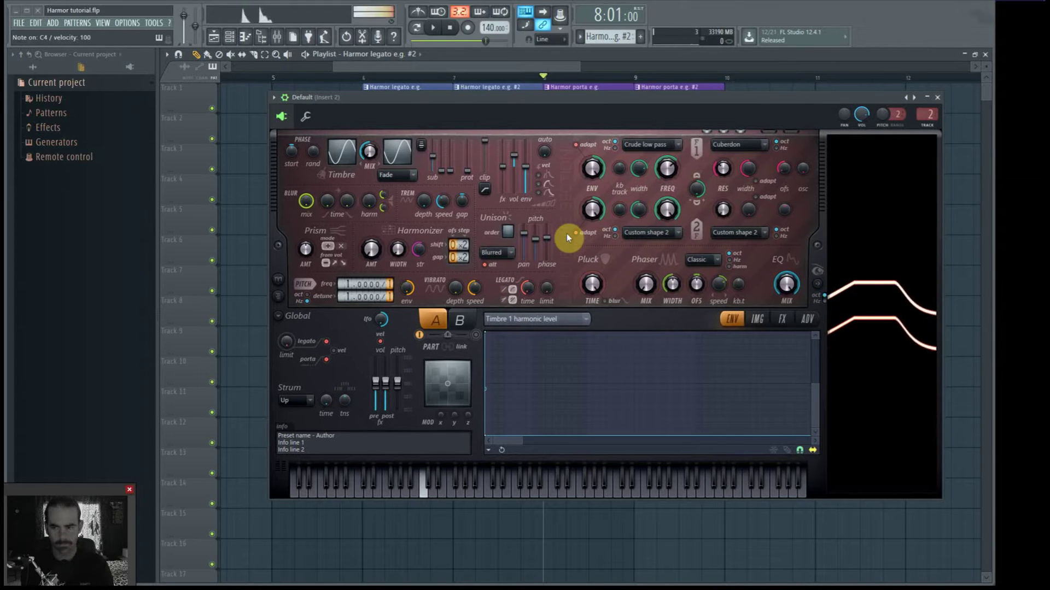
{"action": "key", "text": "m"}
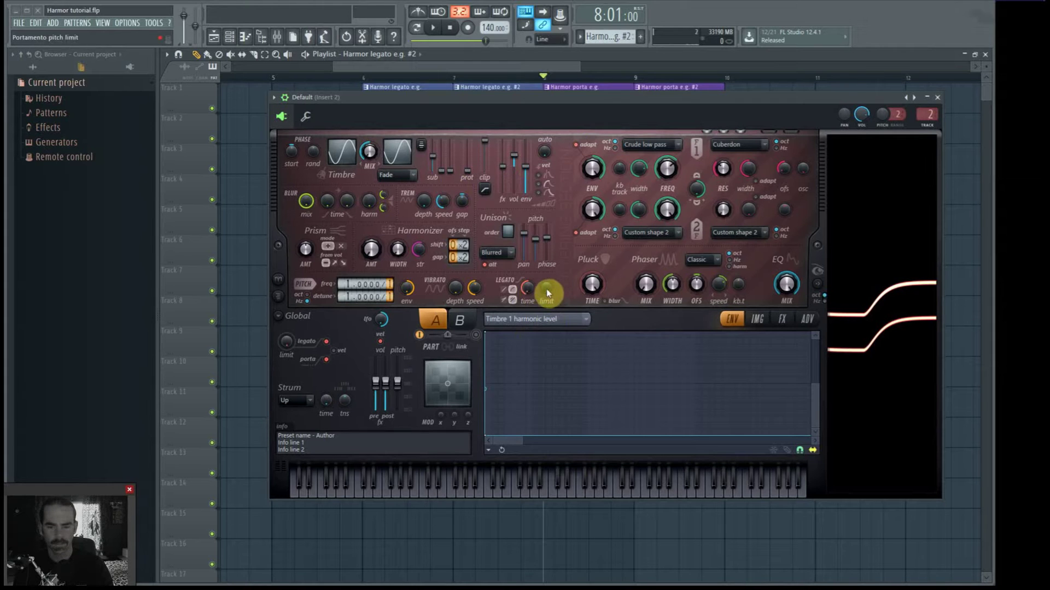
- Try the legato and global limit knobs, and turn off global legato while keeping porta on
{"action": "left_click_drag", "start_coordinate": [547, 293], "coordinate": [546, 294]}
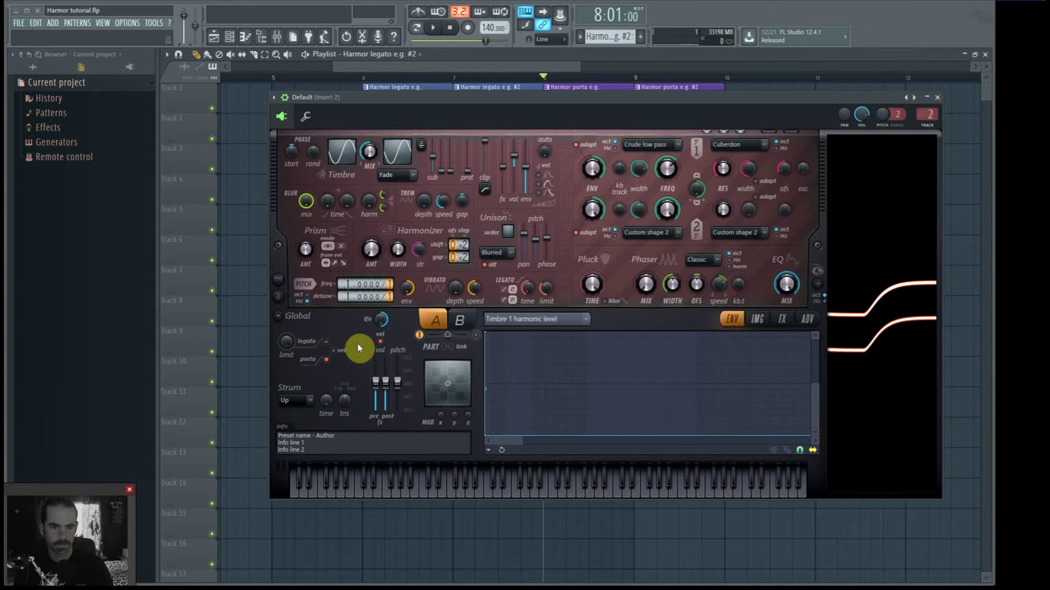
{"action": "left_click_drag", "start_coordinate": [289, 347], "coordinate": [288, 340]}
{"action": "left_click", "coordinate": [327, 342]}
{"action": "left_click", "coordinate": [327, 343]}
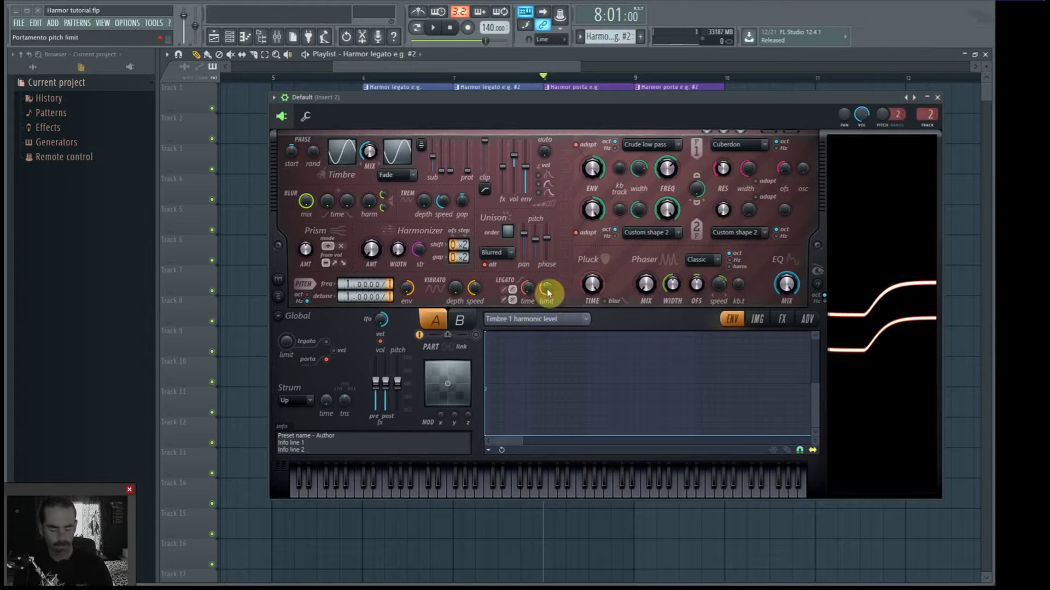
- Set the portamento pitch limit to 220 cents and play slides from C4 to higher notes
{"action": "mouse_move", "coordinate": [547, 293]}
{"action": "left_mouse_down"}
{"action": "mouse_move", "coordinate": [557, 285]}
{"action": "mouse_move", "coordinate": [546, 290]}
{"action": "left_mouse_up"}
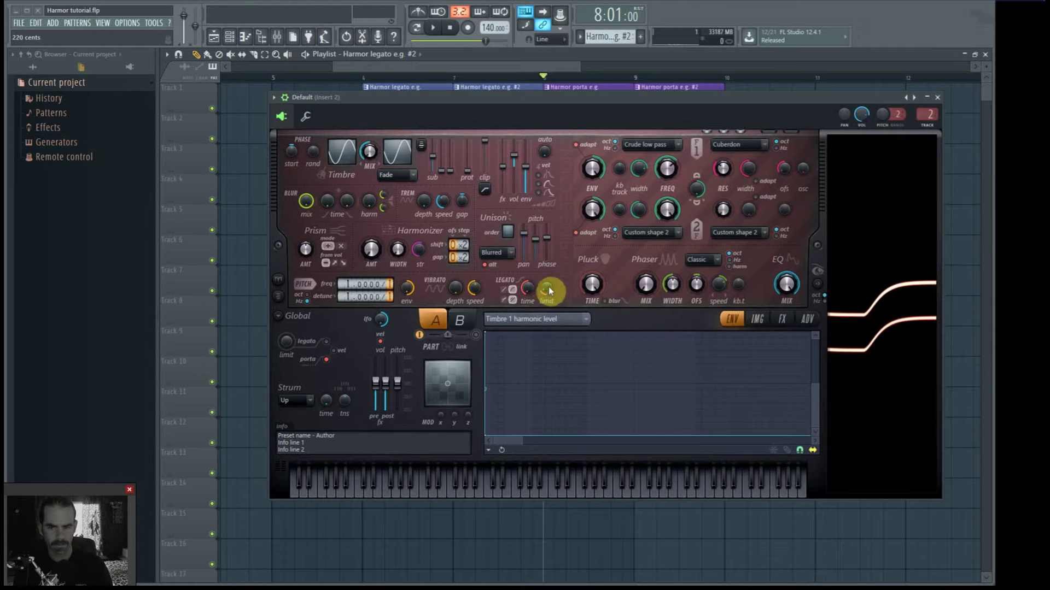
{"action": "key", "text": "z"}
{"action": "key", "text": "v"}
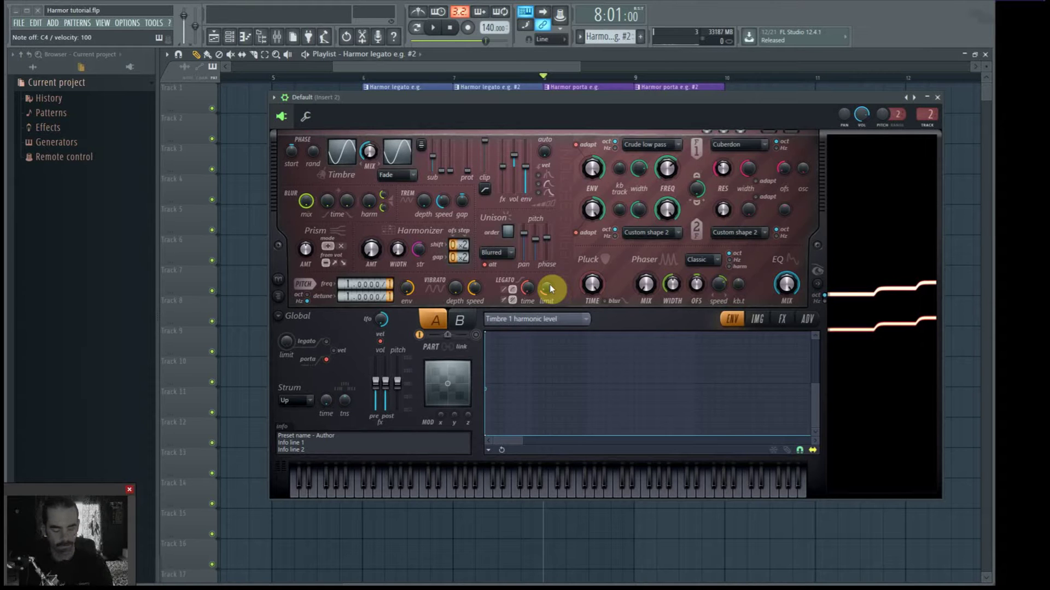
{"action": "key", "text": "z"}
{"action": "key", "text": "m"}
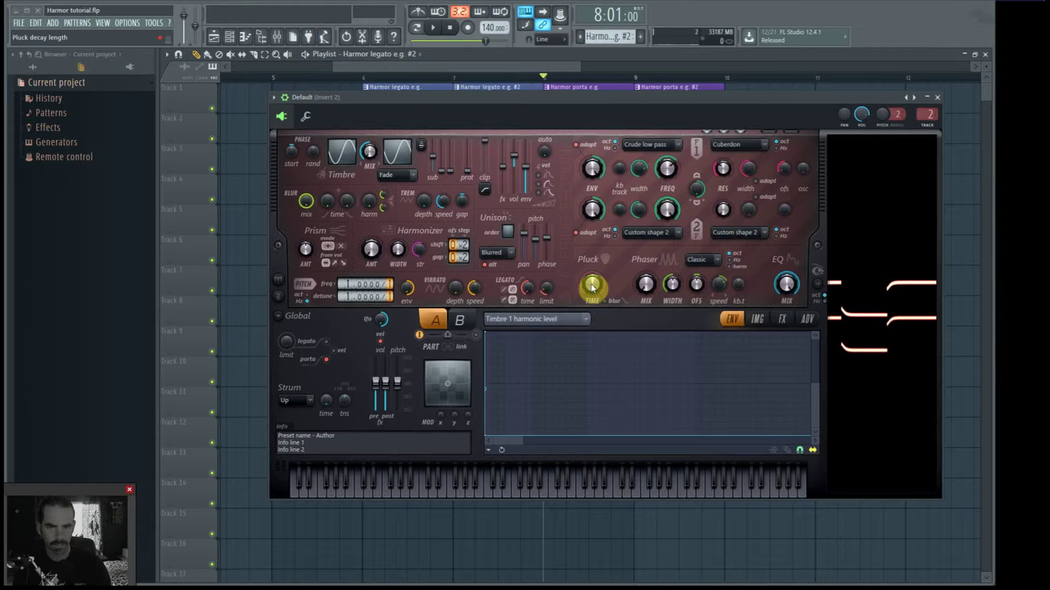
- Set the portamento pitch limit to 572 cents and play a slide from C4 to a higher note
{"action": "left_click_drag", "start_coordinate": [546, 288], "coordinate": [546, 284]}
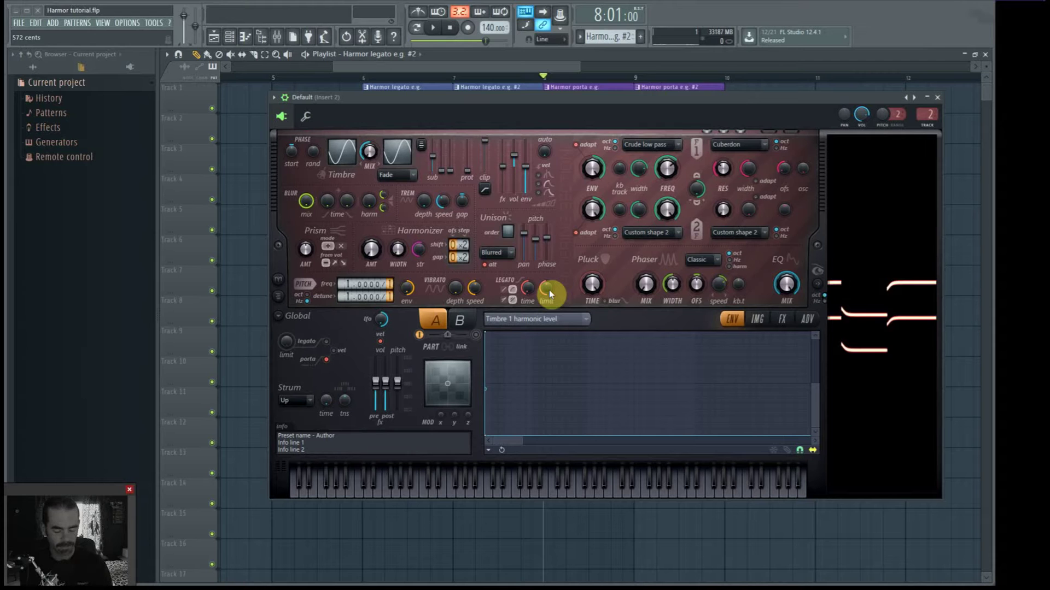
{"action": "key", "text": "z"}
{"action": "key", "text": "b"}
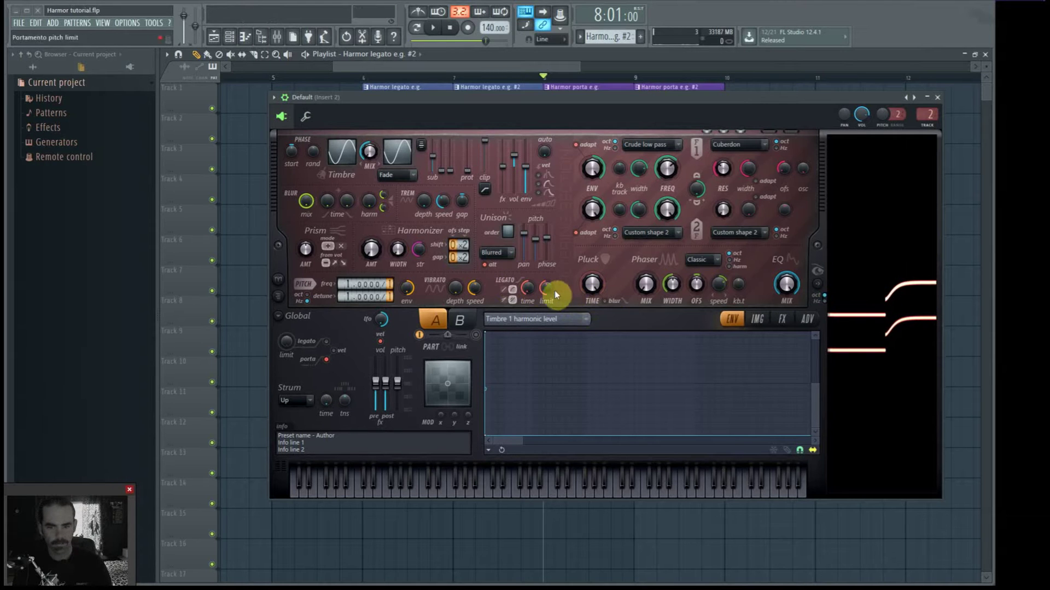
- Adjust the portamento pitch limit and play slides wider than an octave from C4 to D5, comparing them with C5
{"action": "left_click_drag", "start_coordinate": [555, 290], "coordinate": [545, 291]}
{"action": "key", "text": "z"}
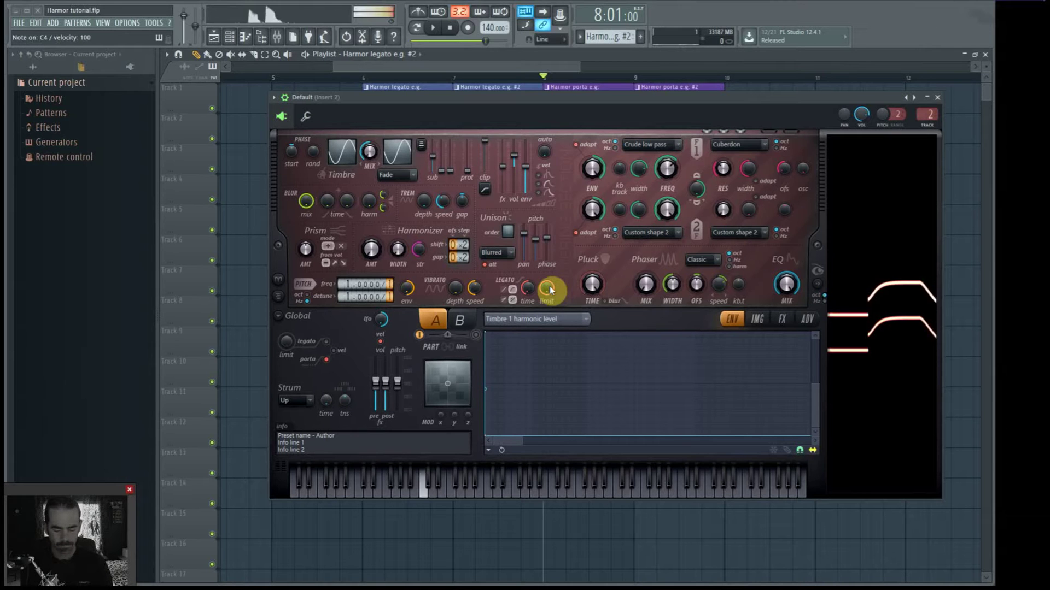
{"action": "key", "text": "w"}
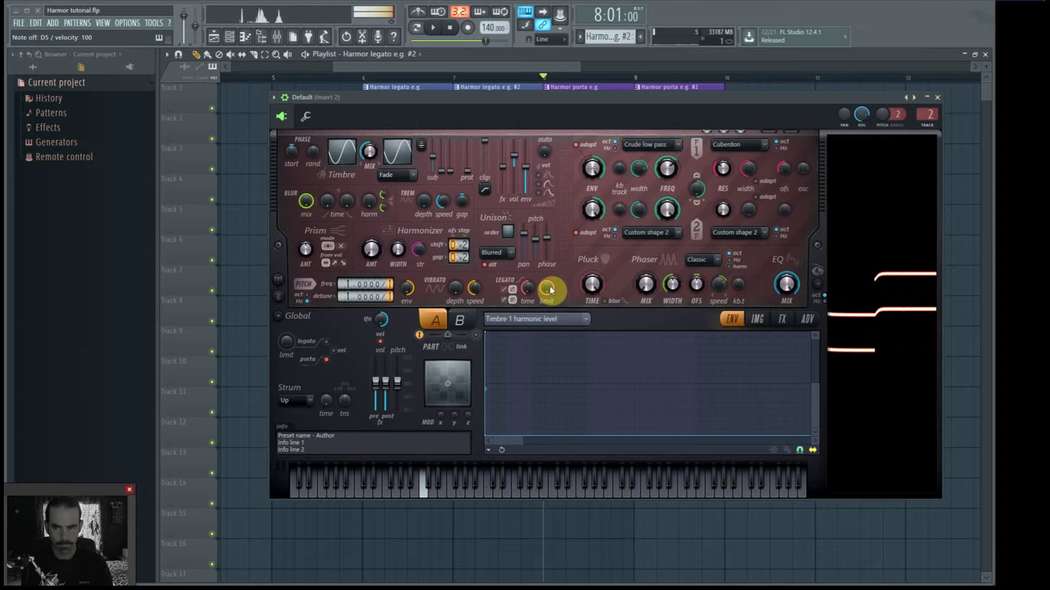
{"action": "key", "text": "z"}
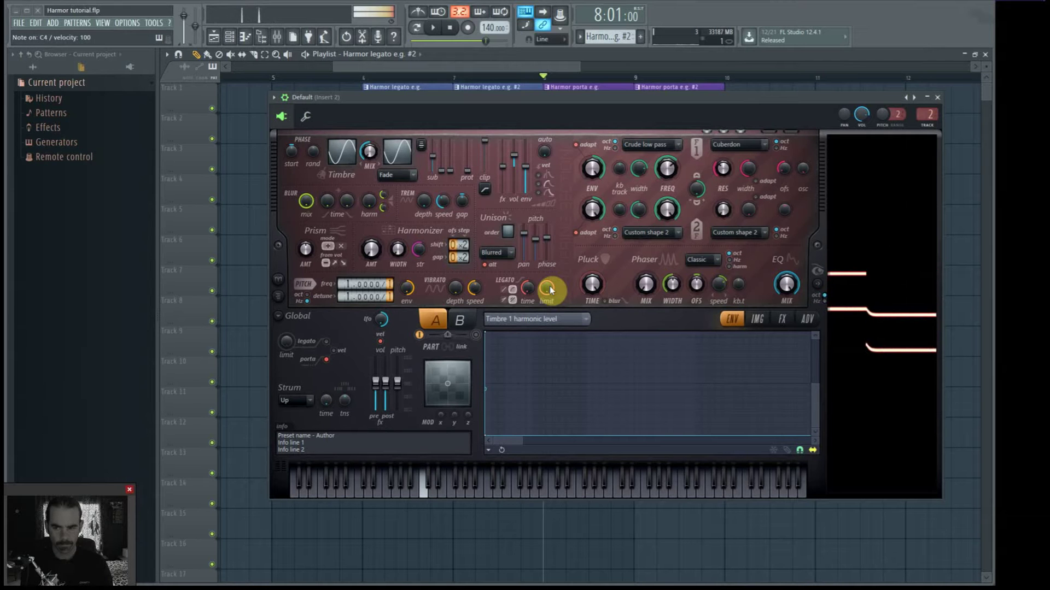
{"action": "key", "text": "q"}
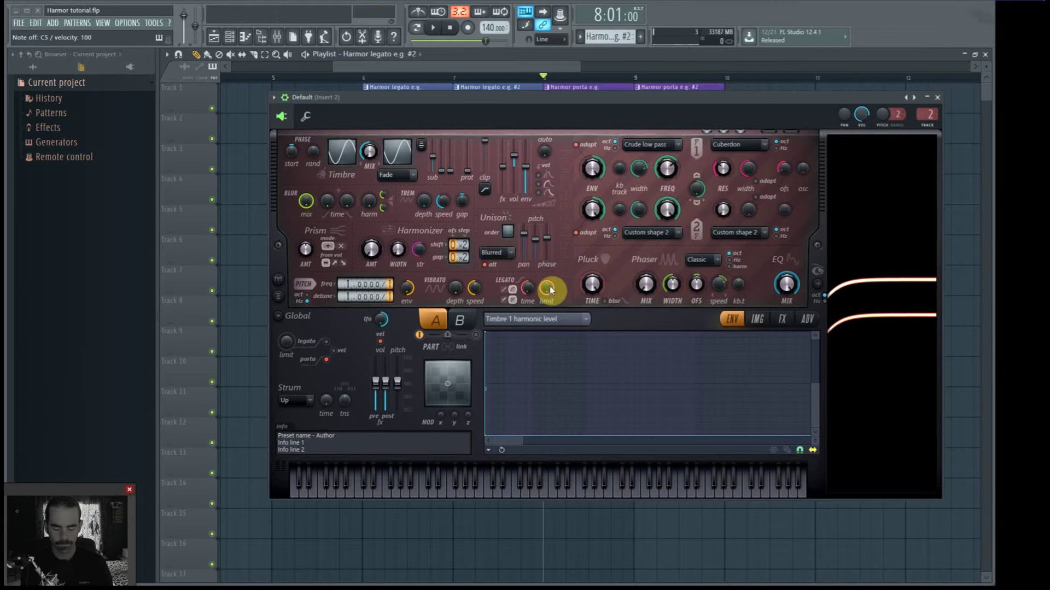
{"action": "key", "text": "x"}
{"action": "key", "text": "w"}
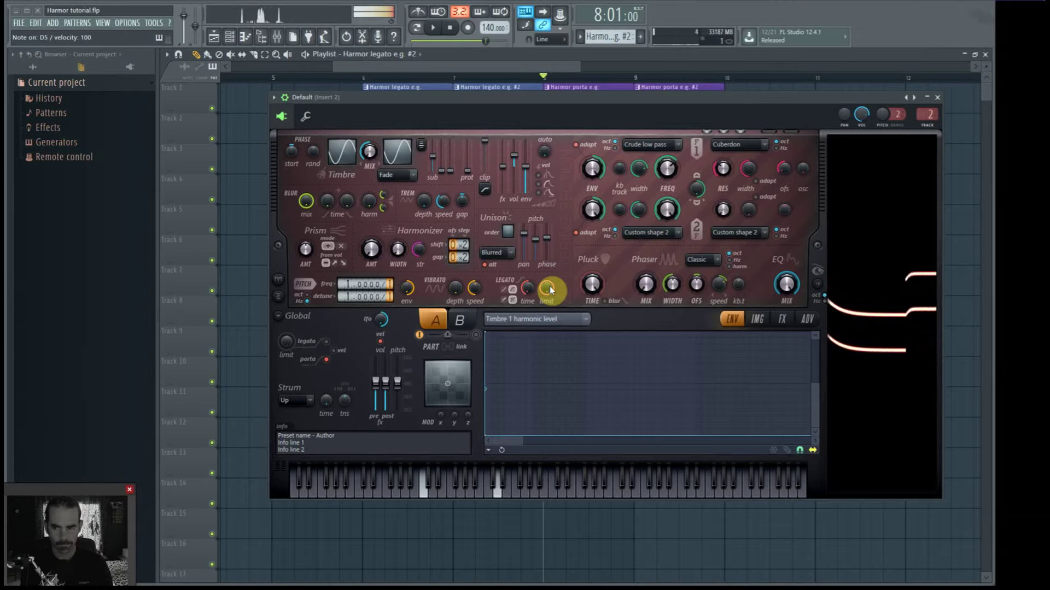
{"action": "key", "text": "z"}
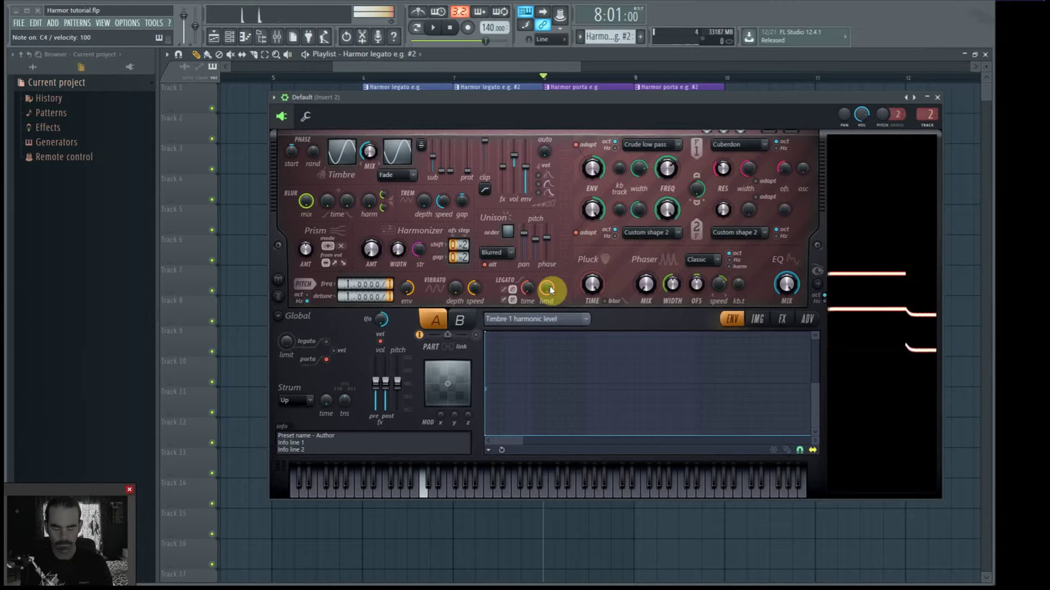
{"action": "key", "text": "w"}
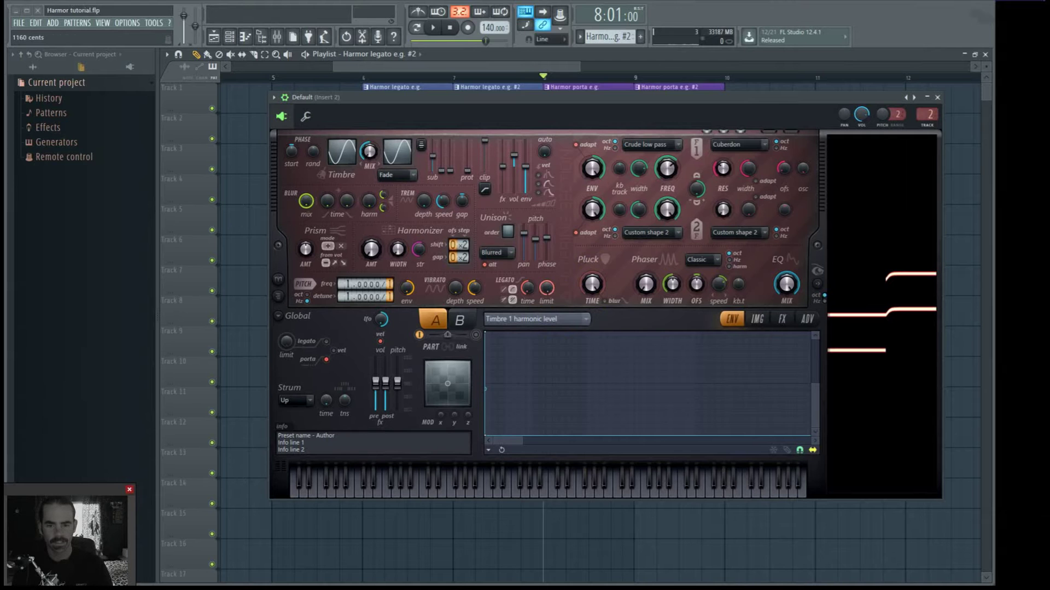
- Turn the portamento pitch limit off and play slides from C4 up to D5 and E5
{"action": "left_click_drag", "start_coordinate": [546, 288], "coordinate": [546, 334]}
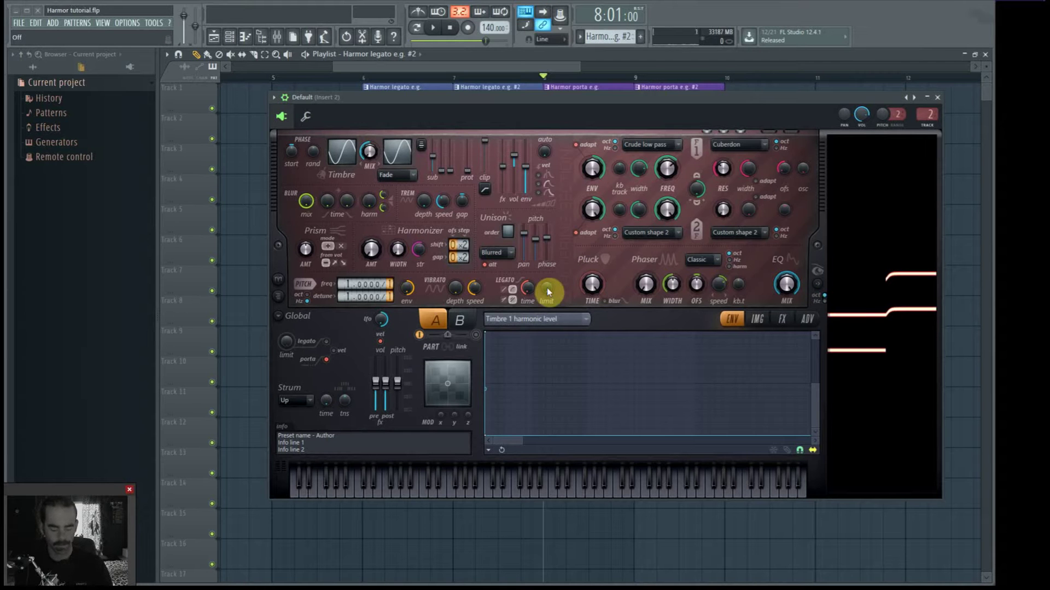
{"action": "key", "text": "z"}
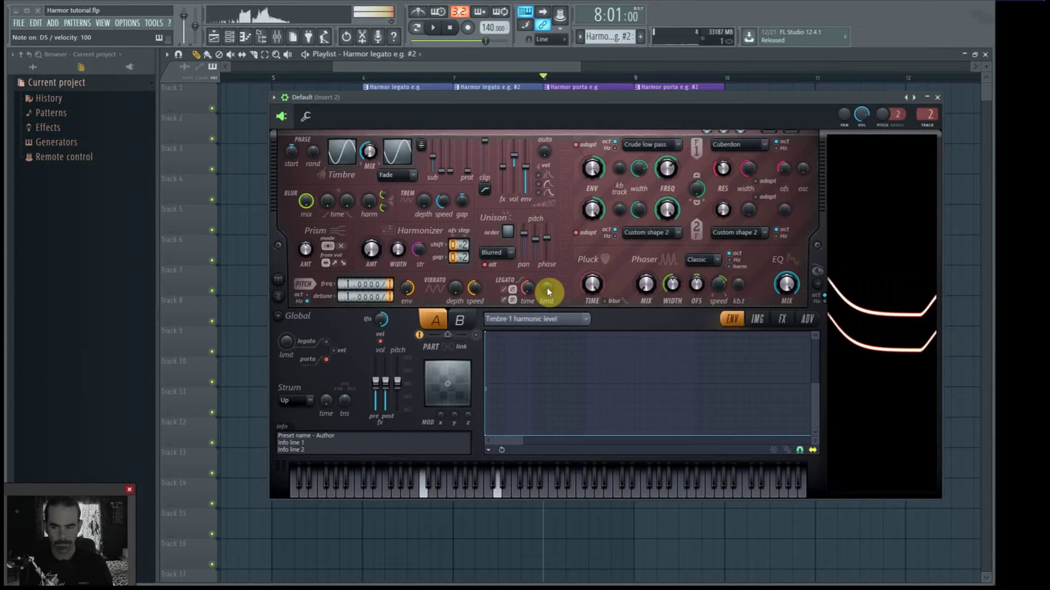
{"action": "key", "text": "w"}
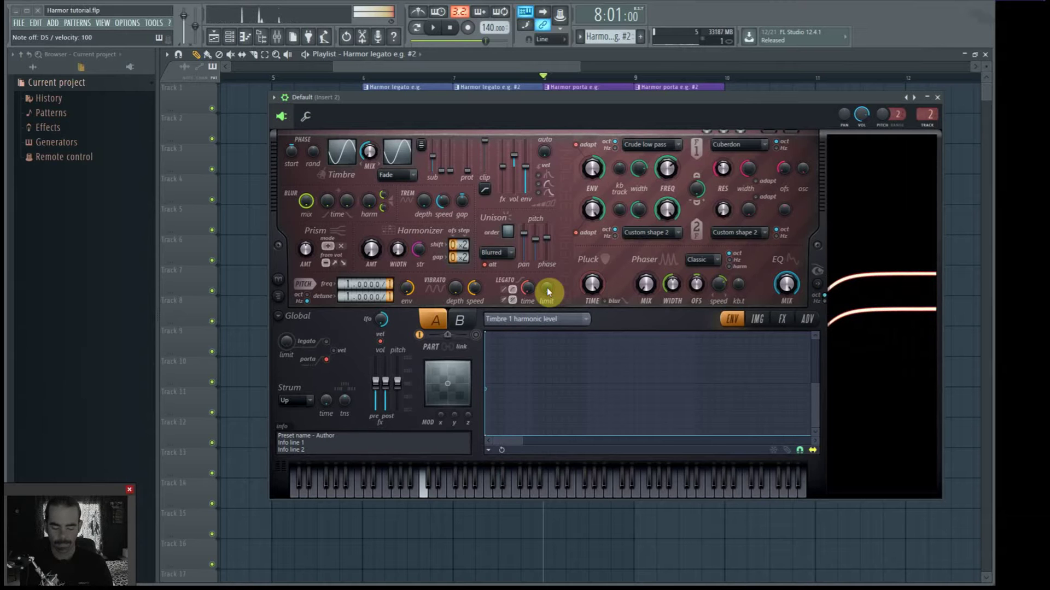
{"action": "key", "text": "e"}
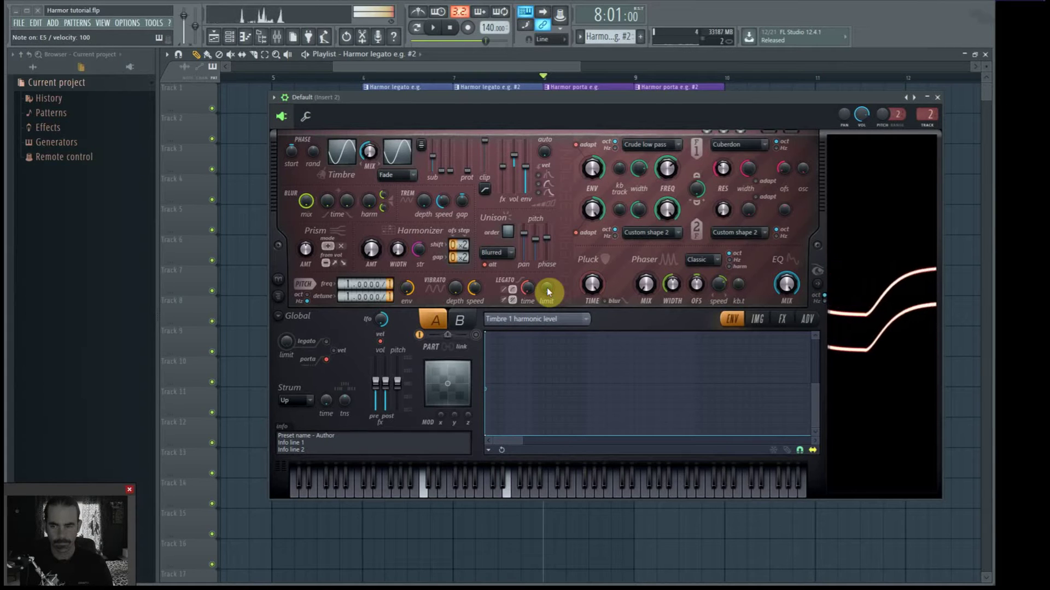
- Try a slide pitch limit of 936 cents, and turn the limit off again
{"action": "left_click_drag", "start_coordinate": [547, 288], "coordinate": [548, 286]}
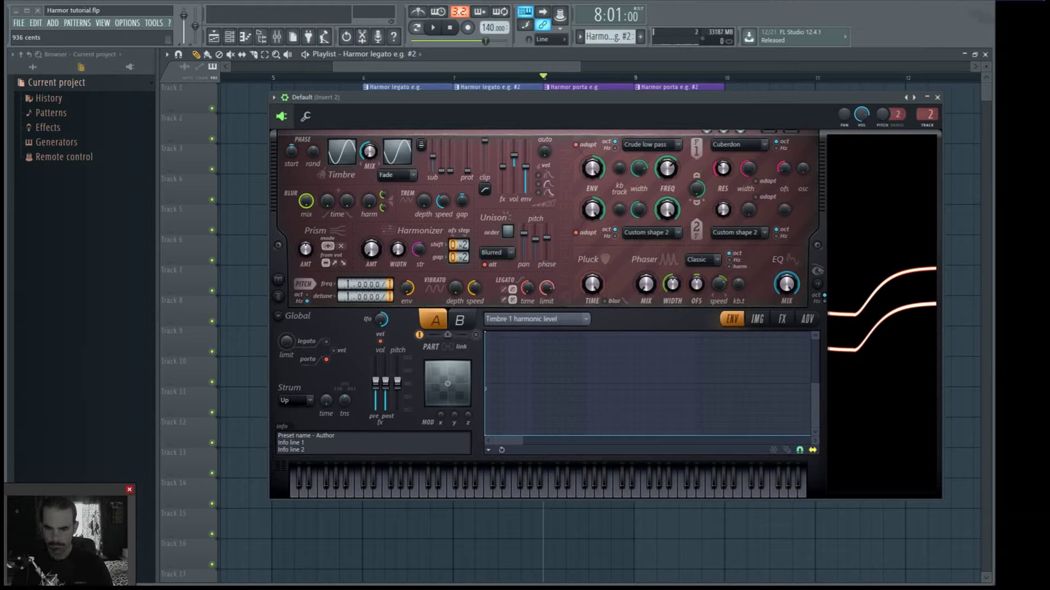
{"action": "left_click_drag", "start_coordinate": [554, 273], "coordinate": [547, 300]}
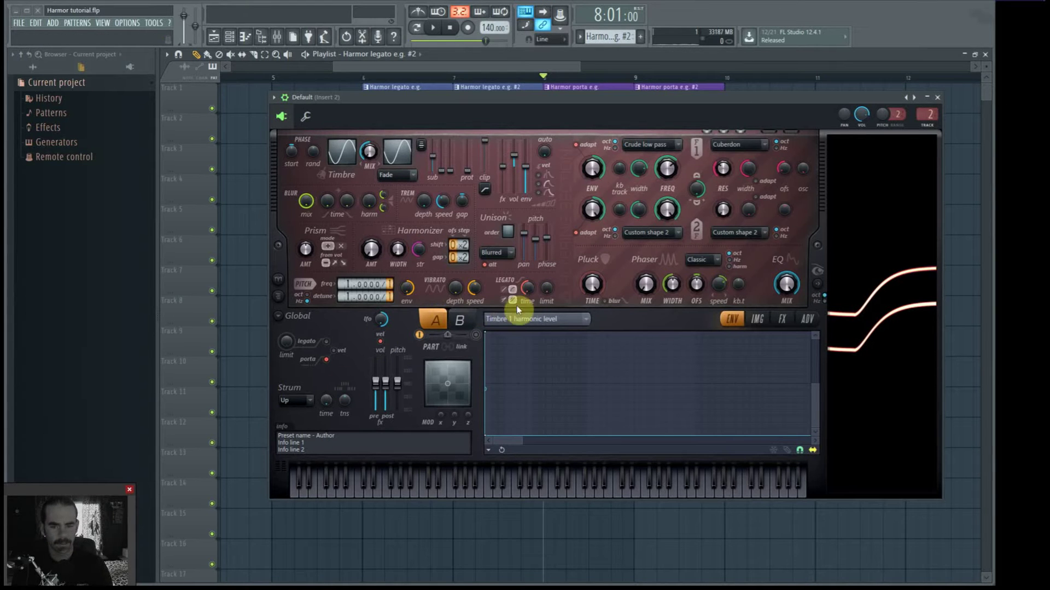
- Fine-tune the portamento time, trying values such as 223 and 248 ms, and play slides between C4 and B4
{"action": "left_click_drag", "start_coordinate": [532, 295], "coordinate": [530, 292]}
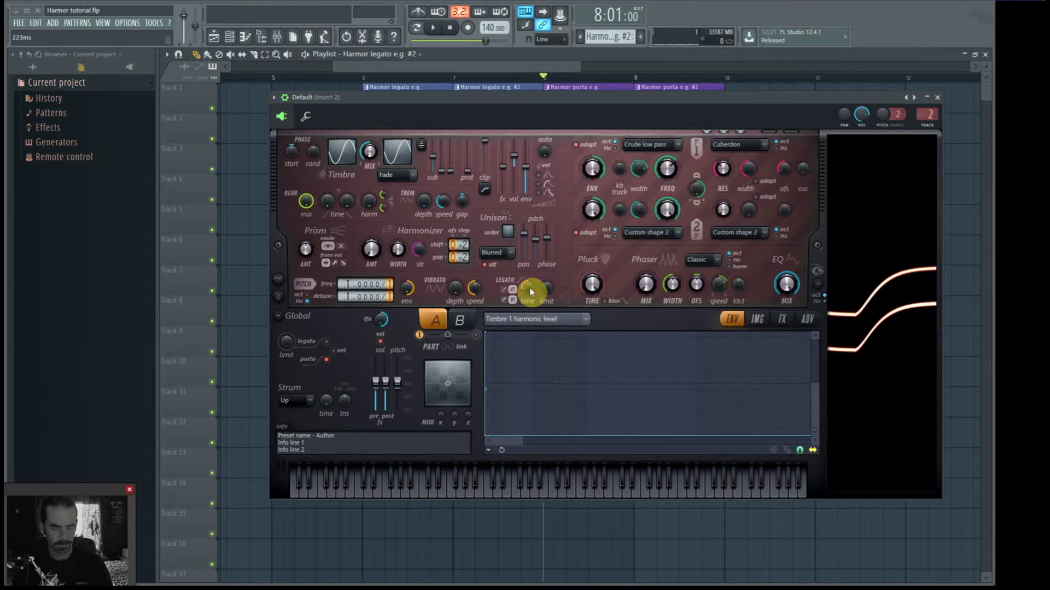
{"action": "mouse_move", "coordinate": [530, 292]}
{"action": "left_mouse_down"}
{"action": "mouse_move", "coordinate": [530, 311]}
{"action": "mouse_move", "coordinate": [534, 293]}
{"action": "left_mouse_up"}
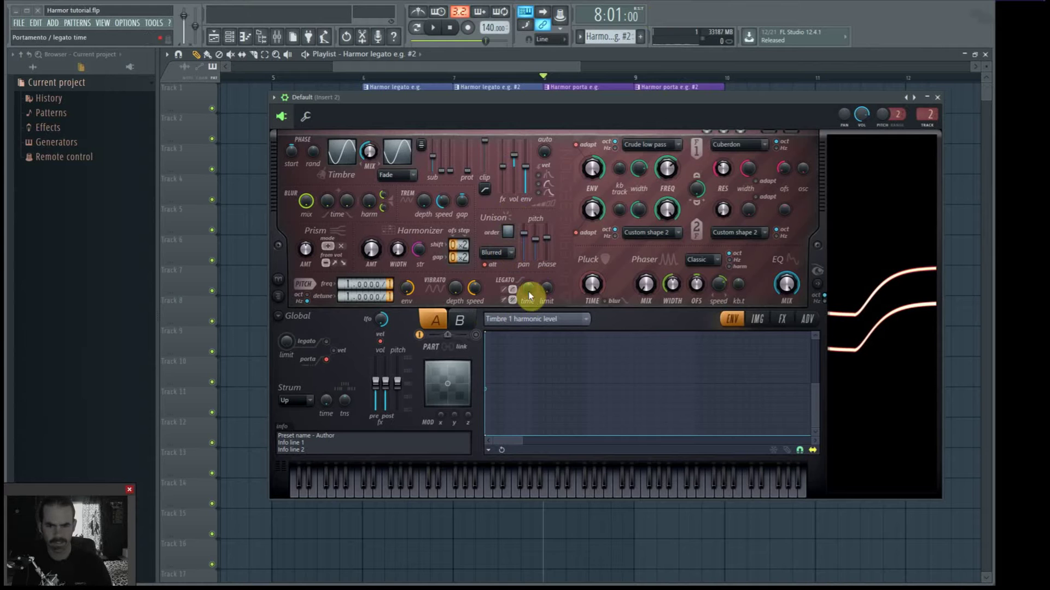
{"action": "left_click_drag", "start_coordinate": [528, 293], "coordinate": [529, 288]}
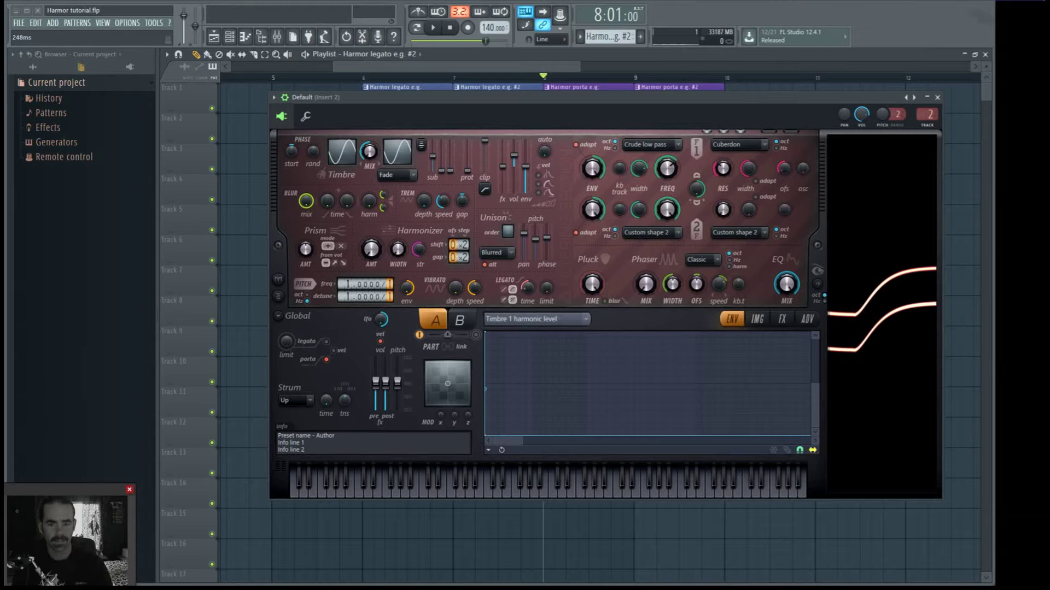
{"action": "left_click_drag", "start_coordinate": [529, 289], "coordinate": [530, 291]}
{"action": "left_click_drag", "start_coordinate": [531, 290], "coordinate": [529, 291]}
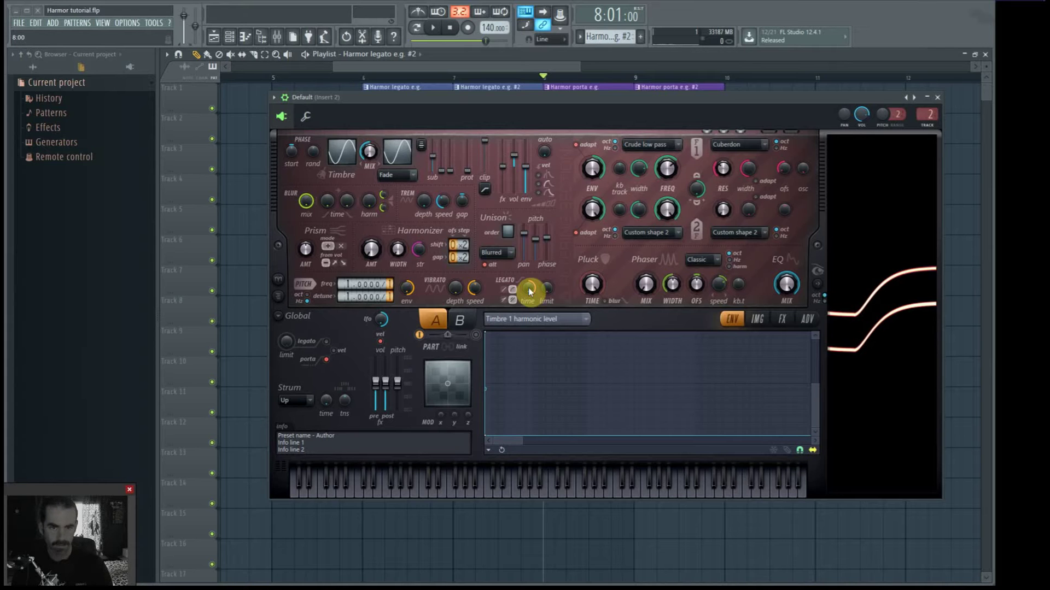
{"action": "key", "text": "z"}
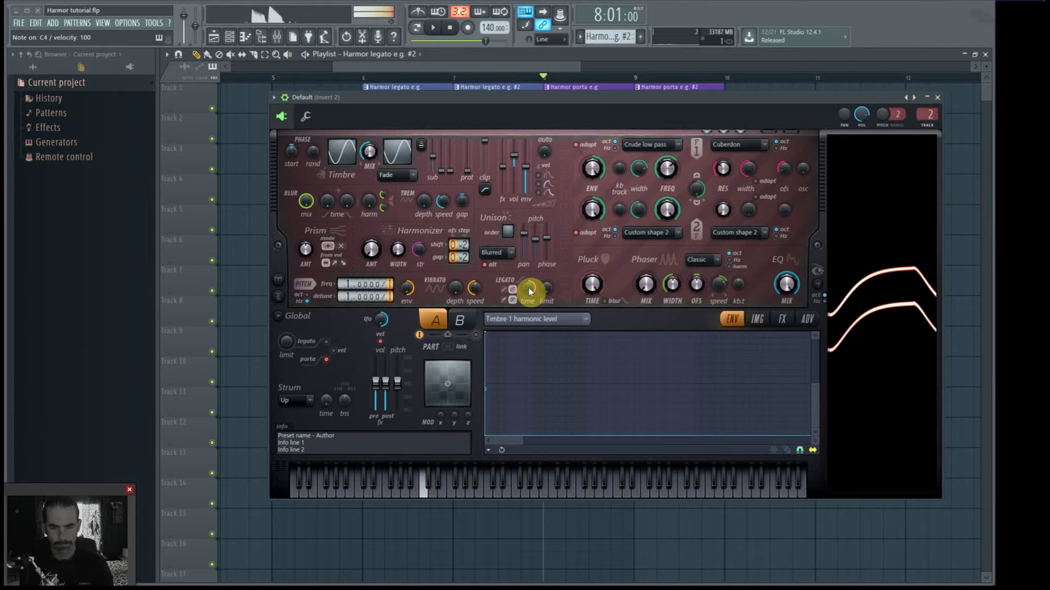
{"action": "key", "text": "m"}
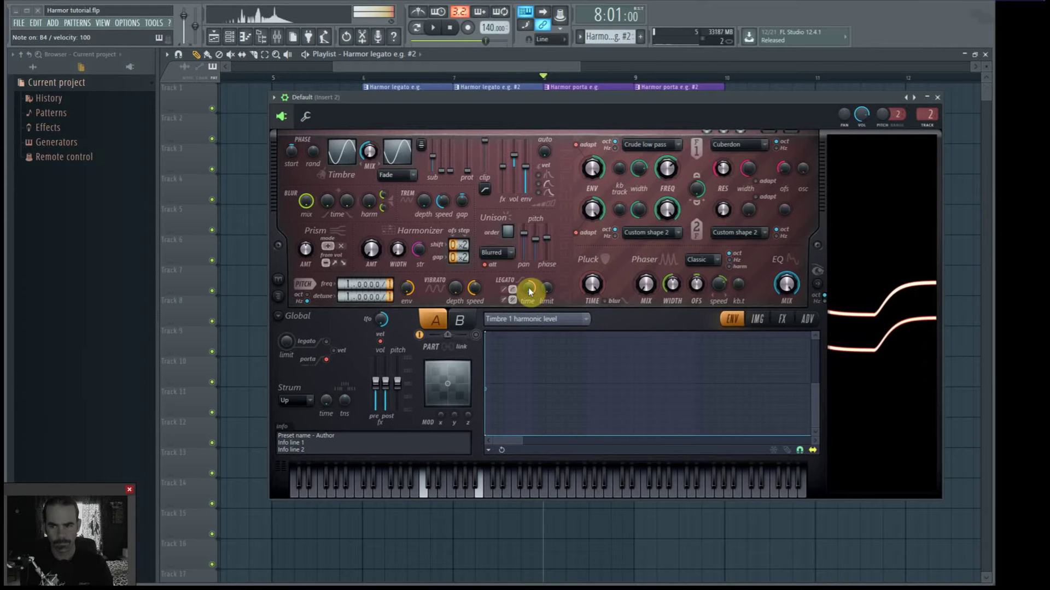
{"action": "key", "text": "z"}
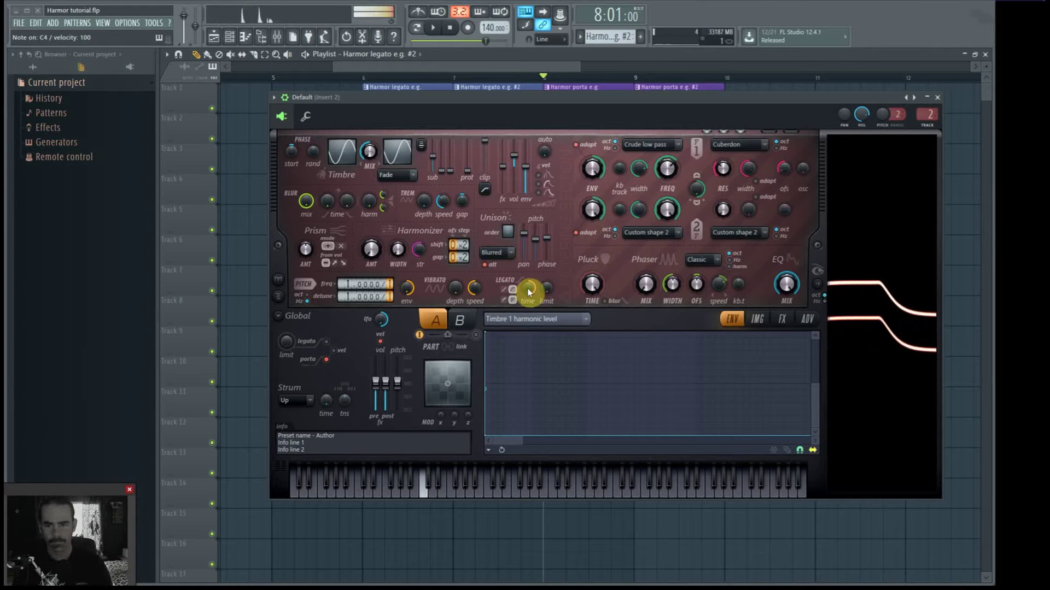
- Change the portamento time, play another slide between C4 and B4, and readjust the time
{"action": "left_click_drag", "start_coordinate": [529, 291], "coordinate": [528, 297]}
{"action": "key", "text": "z"}
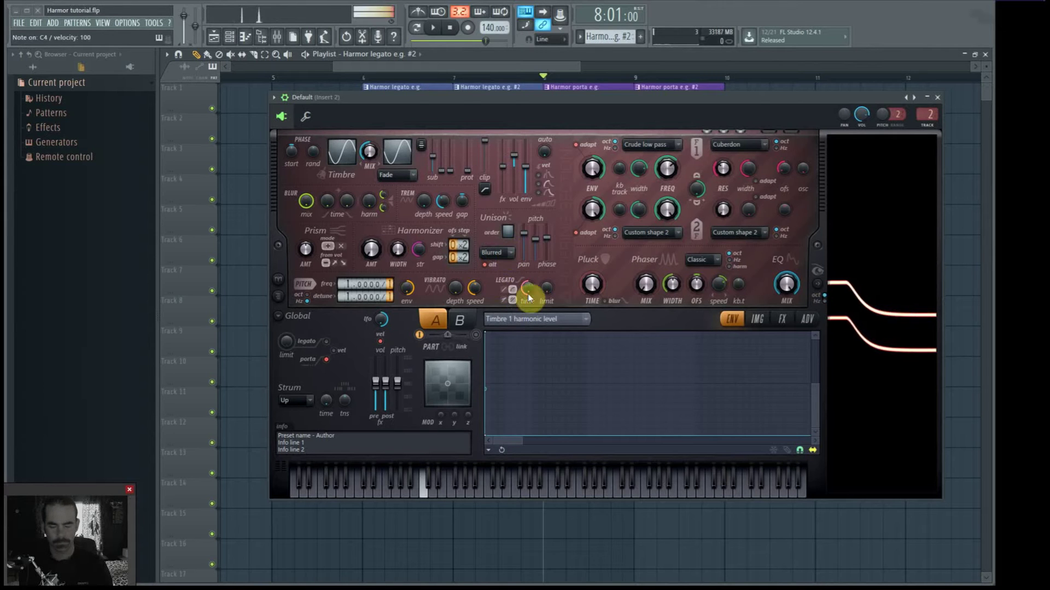
{"action": "key", "text": "m"}
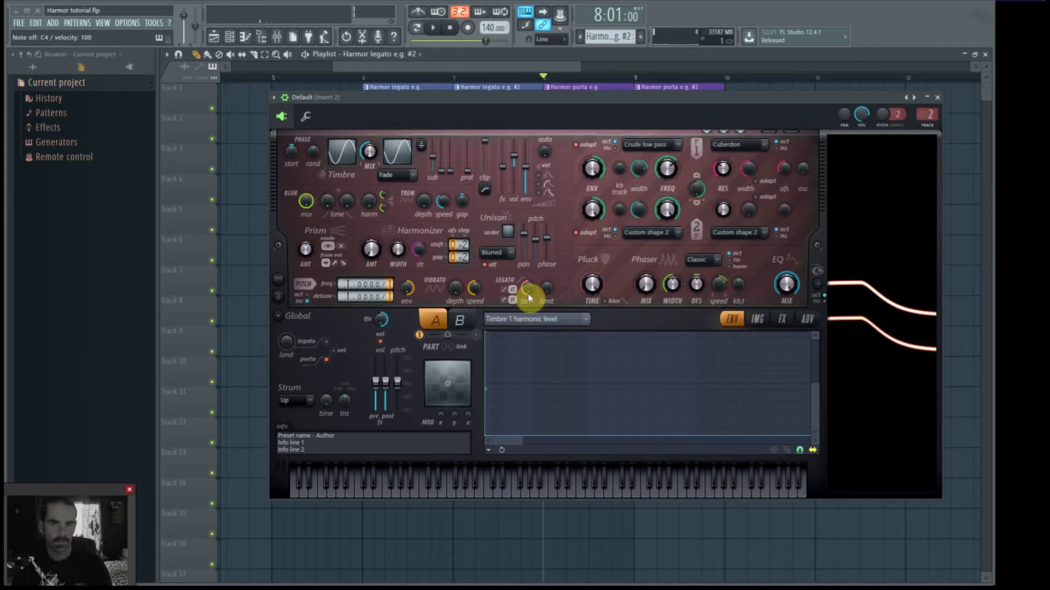
{"action": "left_click_drag", "start_coordinate": [528, 294], "coordinate": [530, 286]}
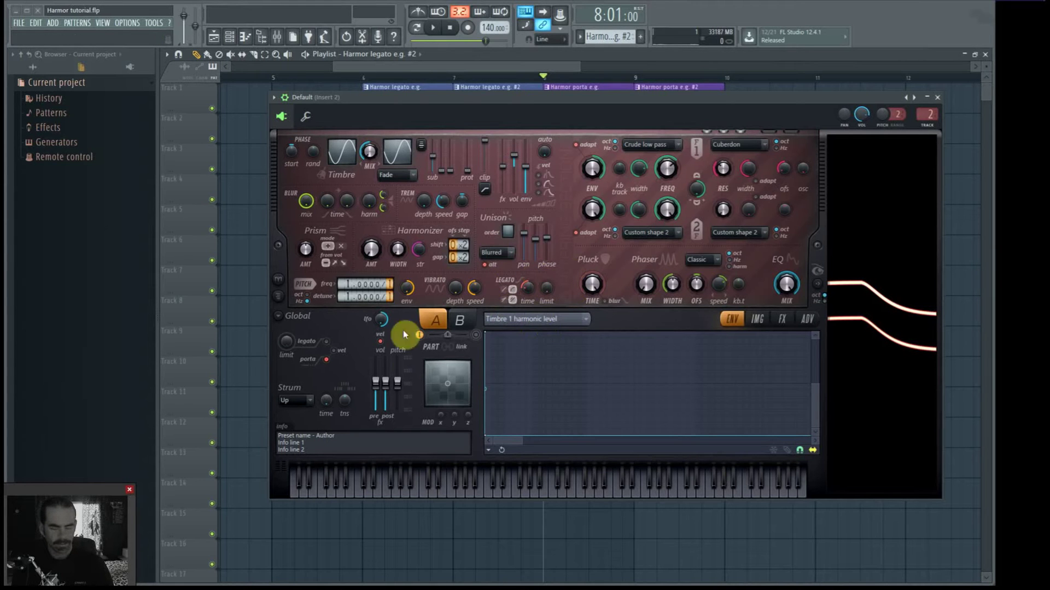
- Enable velocity-dependent portamento and play slides between C4 and higher notes up to F6 at different velocities
{"action": "left_click", "coordinate": [334, 351]}
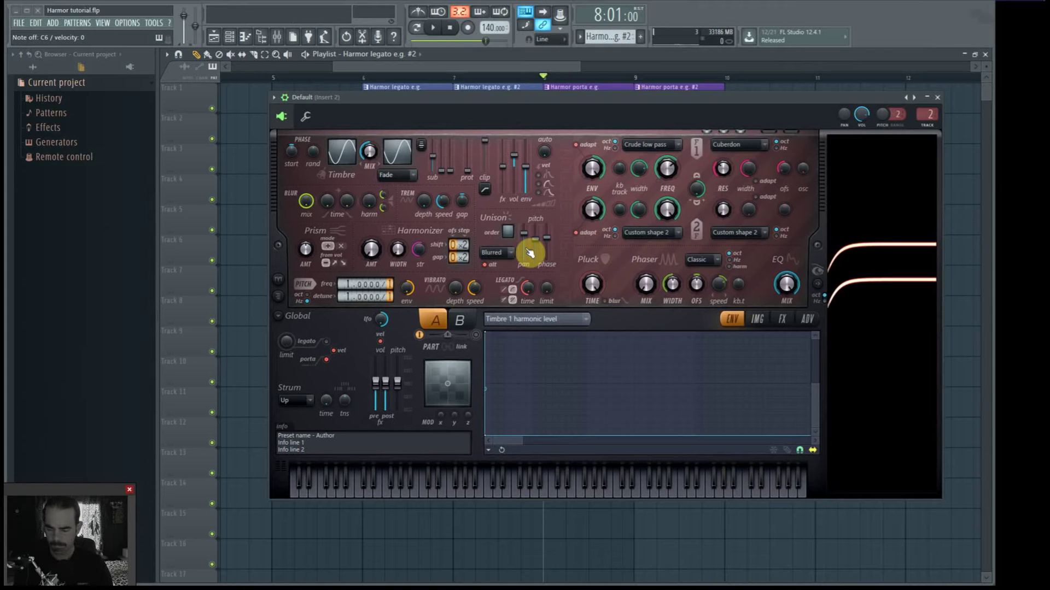
{"action": "key", "text": "z"}
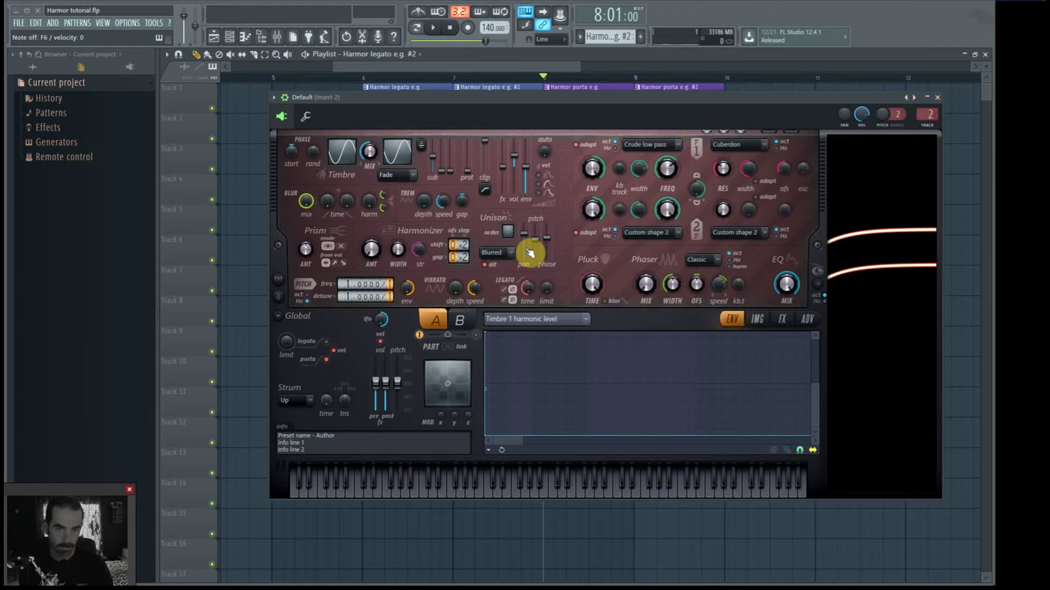
{"action": "key", "text": "z"}
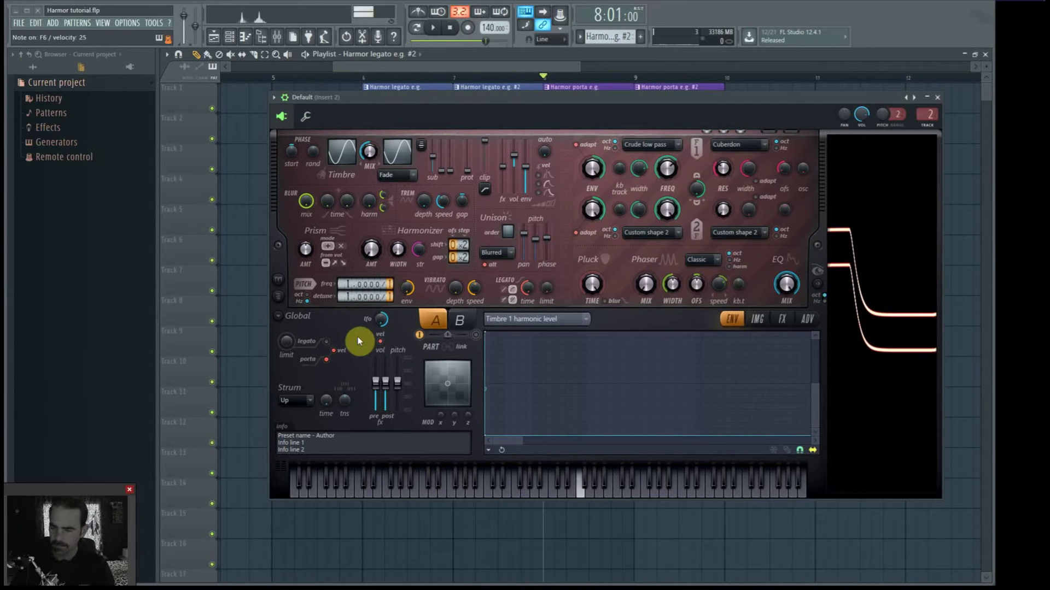
{"action": "key", "text": "bracketleft"}
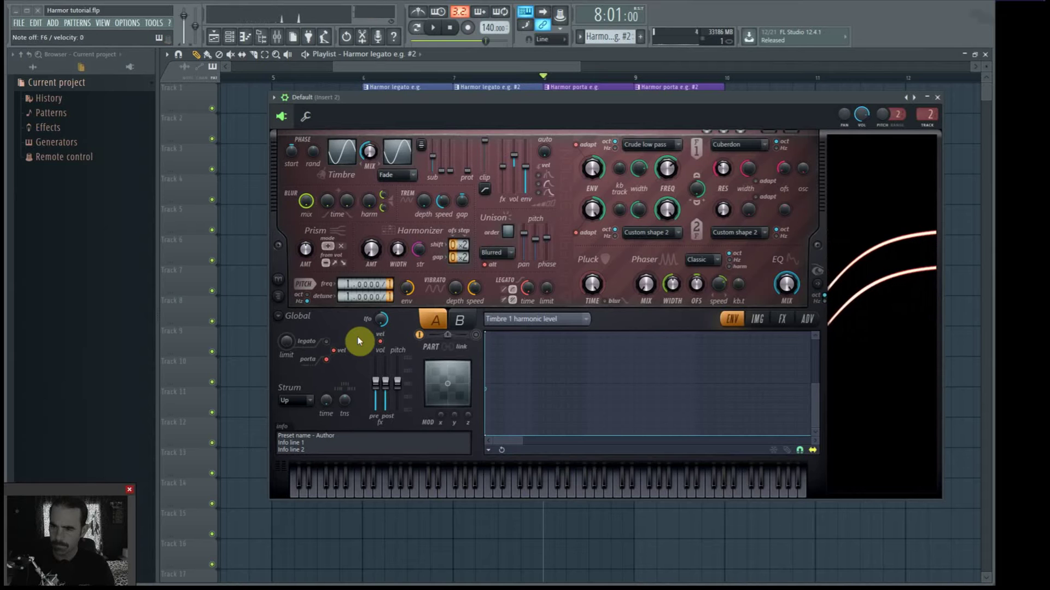
{"action": "key", "text": "v"}
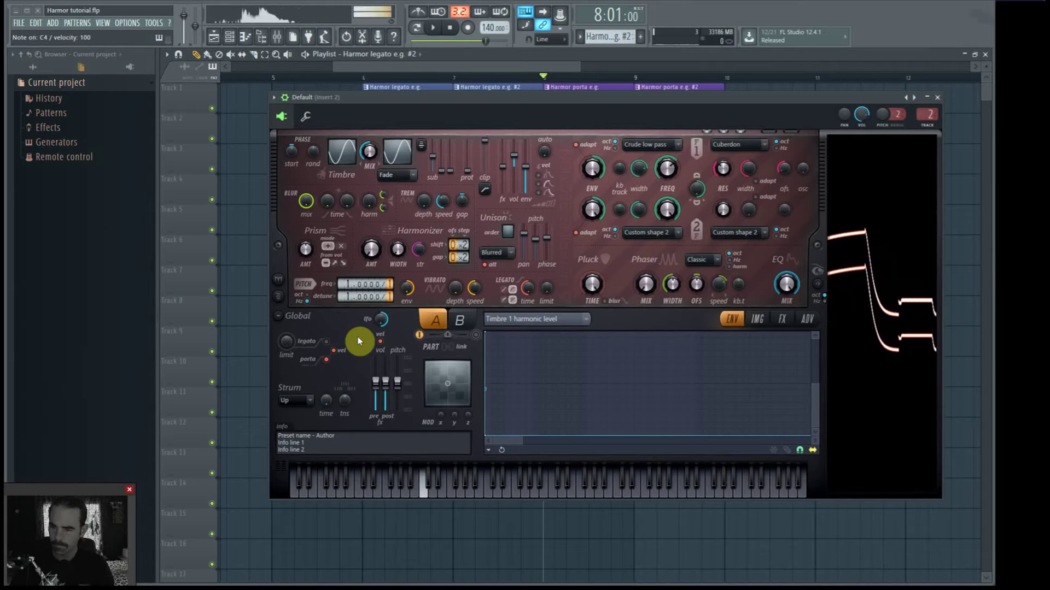
{"action": "key", "text": "b"}
{"action": "key", "text": "z"}
{"action": "key", "text": "w"}
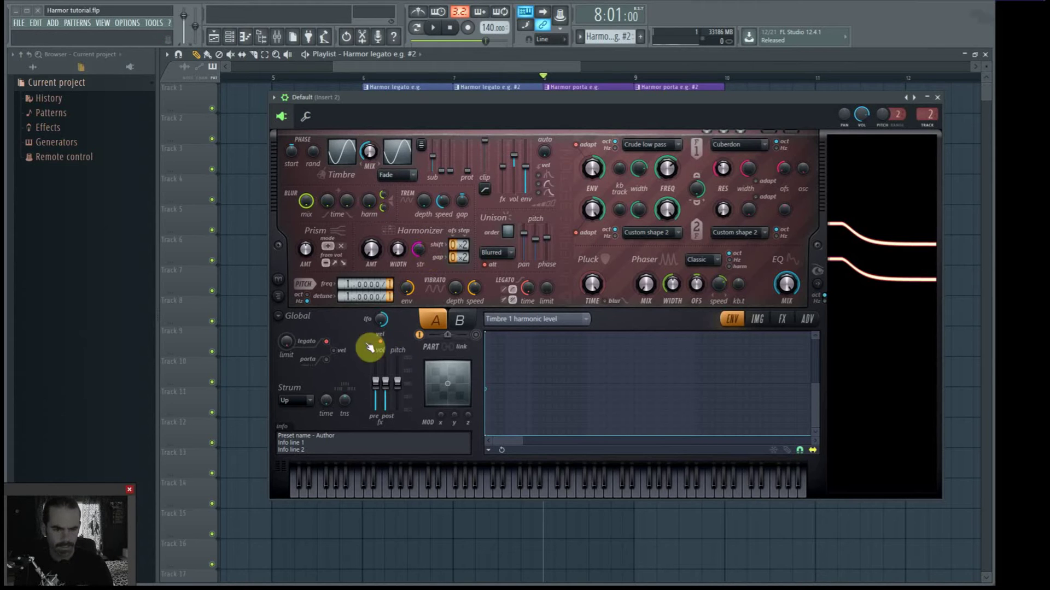
- Switch the global mode from legato to portamento and play C4 followed by B4
{"action": "left_click_drag", "start_coordinate": [330, 350], "coordinate": [335, 341]}
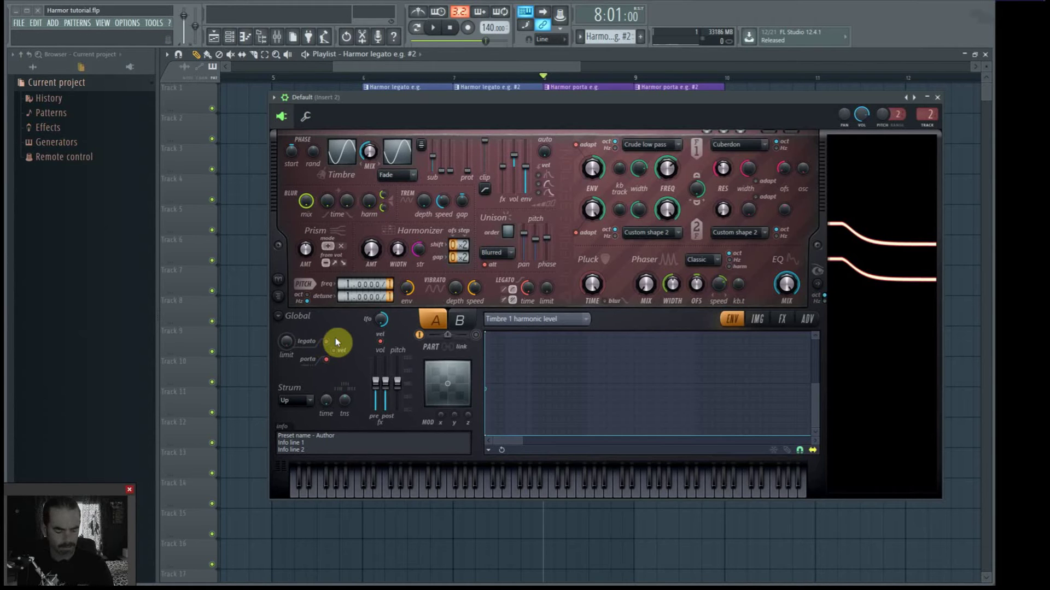
{"action": "key", "text": "z"}
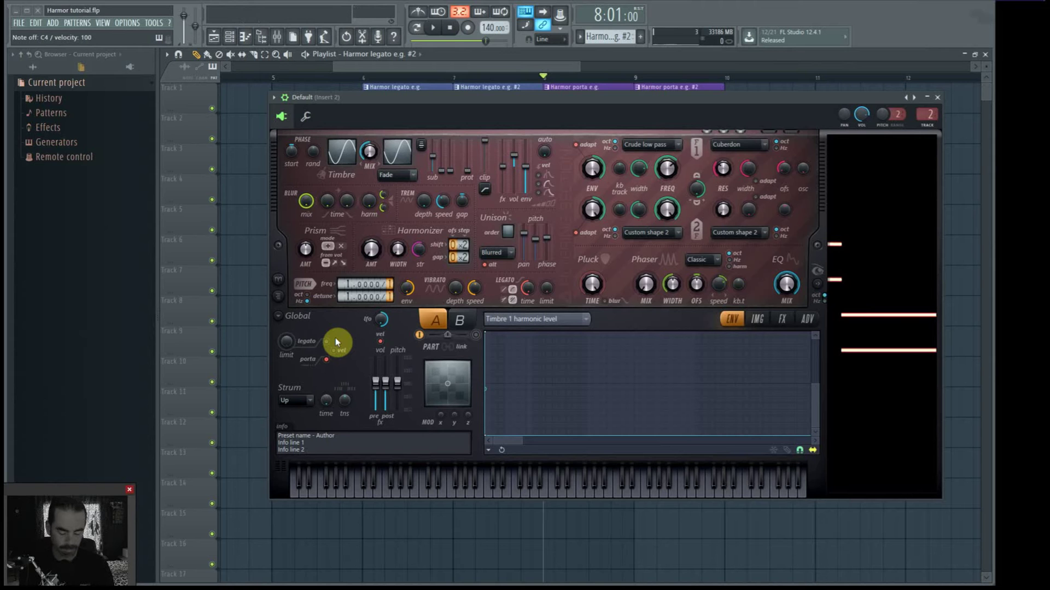
{"action": "key", "text": "m"}
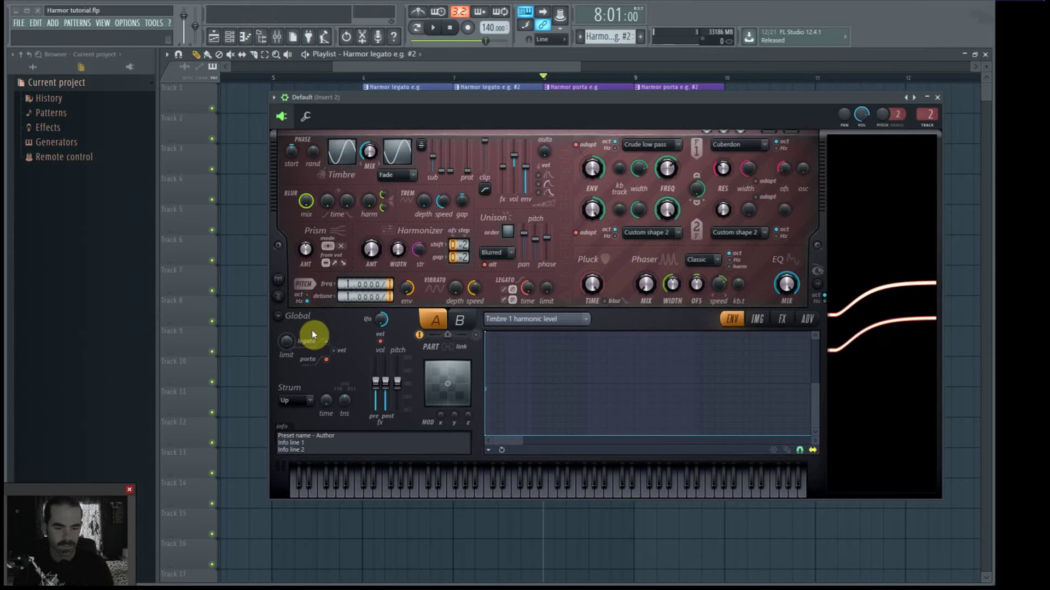
- Switch the global mode back to legato and play overlapping notes from C4
{"action": "left_click", "coordinate": [328, 359]}
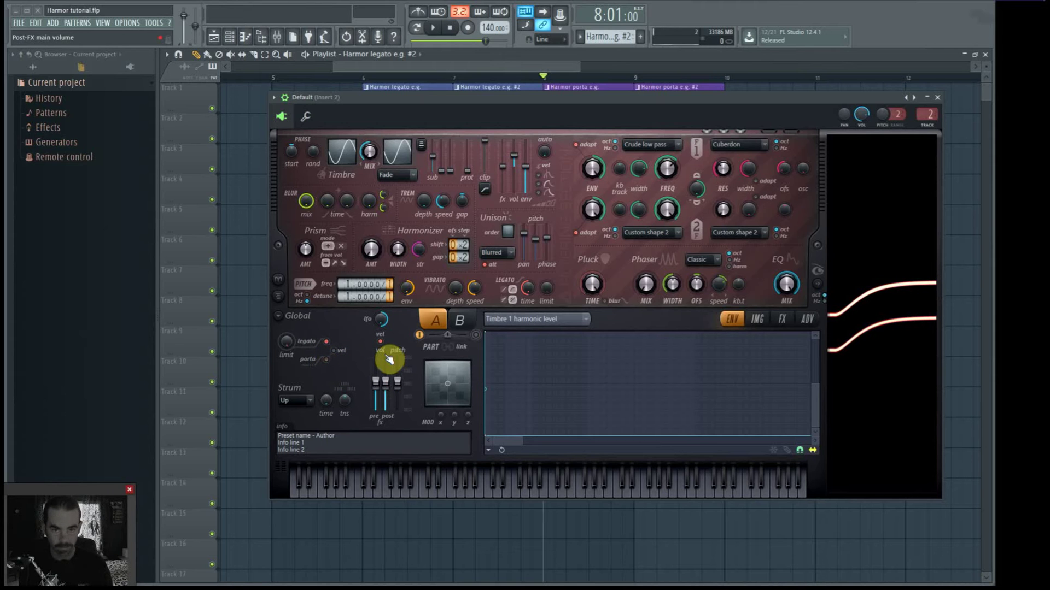
{"action": "key", "text": "z"}
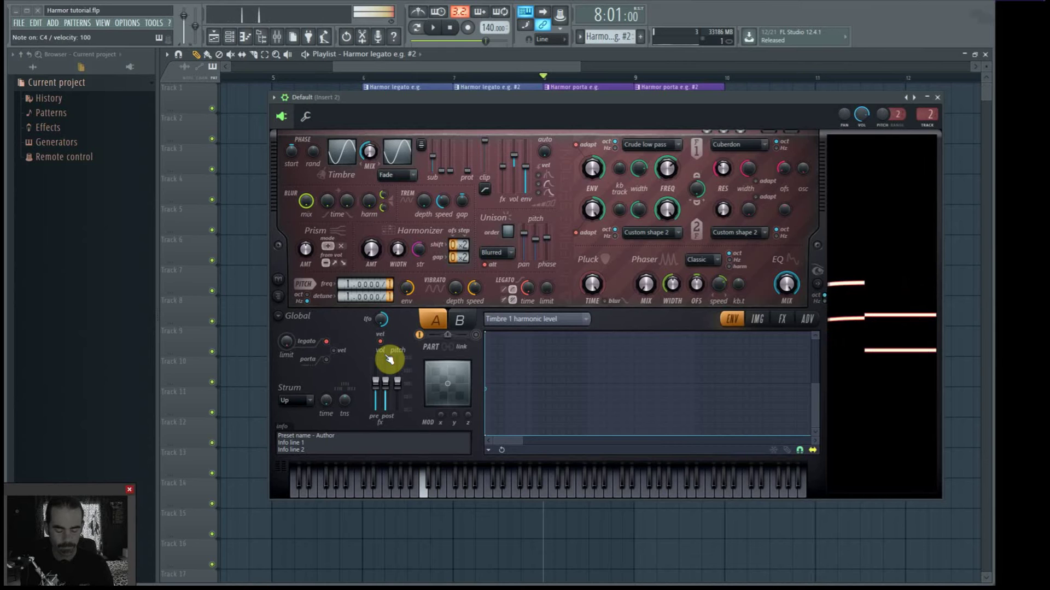
{"action": "key", "text": "b"}
{"action": "key", "text": "c"}
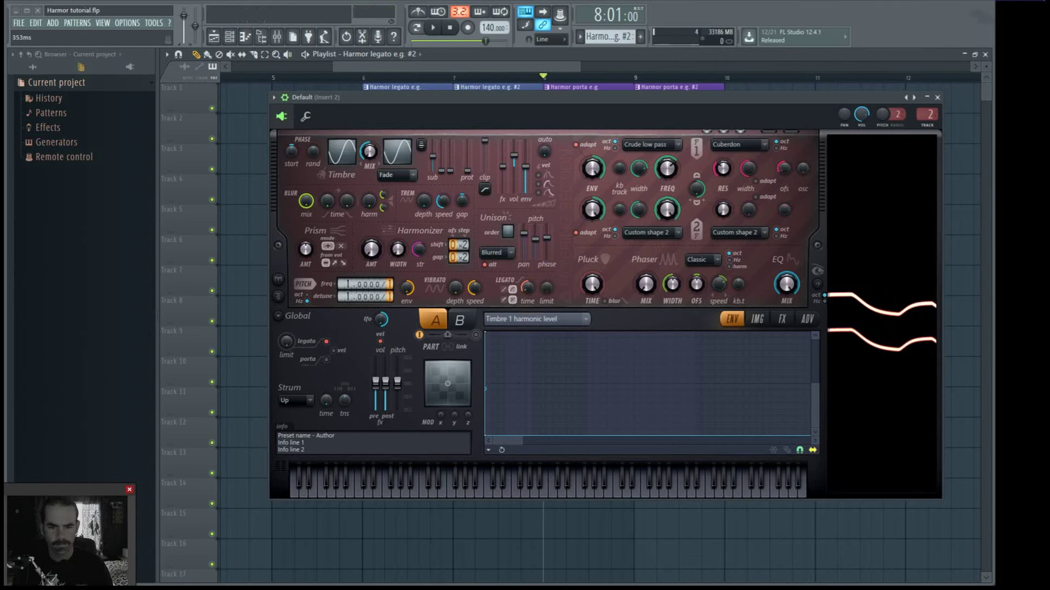
- Shorten the legato time and play overlapping slides from C4 to A4 and F4
{"action": "key", "text": "z"}
{"action": "key", "text": "n"}
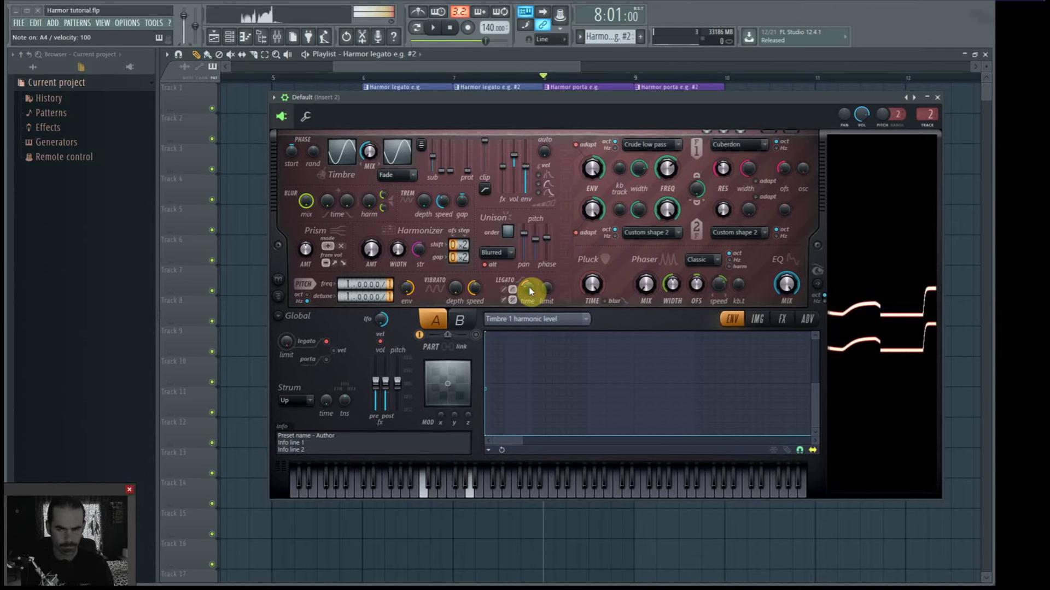
{"action": "key", "text": "v"}
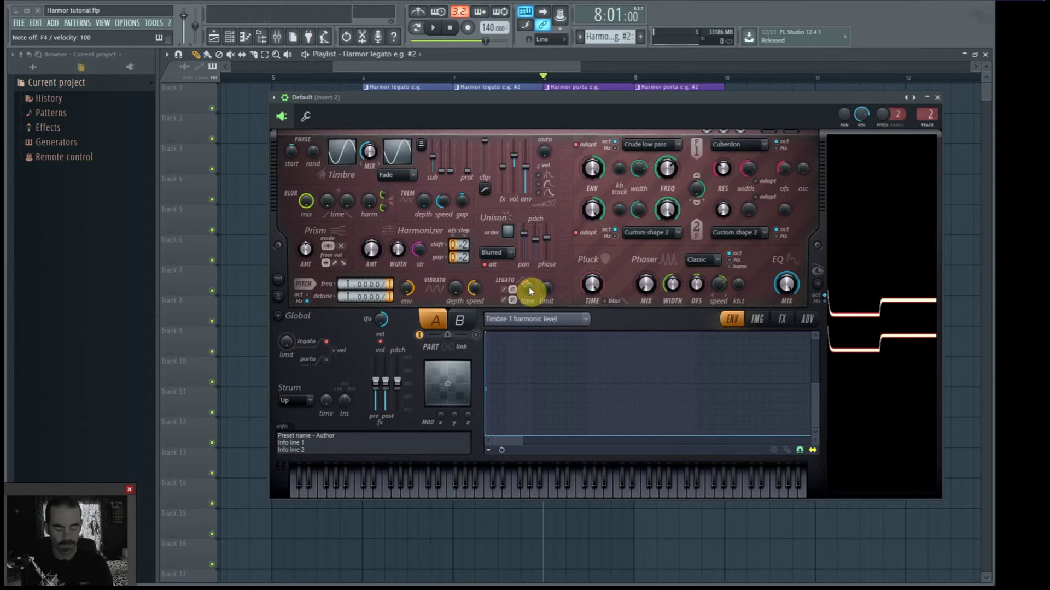
- Play a fast run alternating lower and higher notes between C4 and B4, finishing with C4 to F4
{"action": "key", "text": "z"}
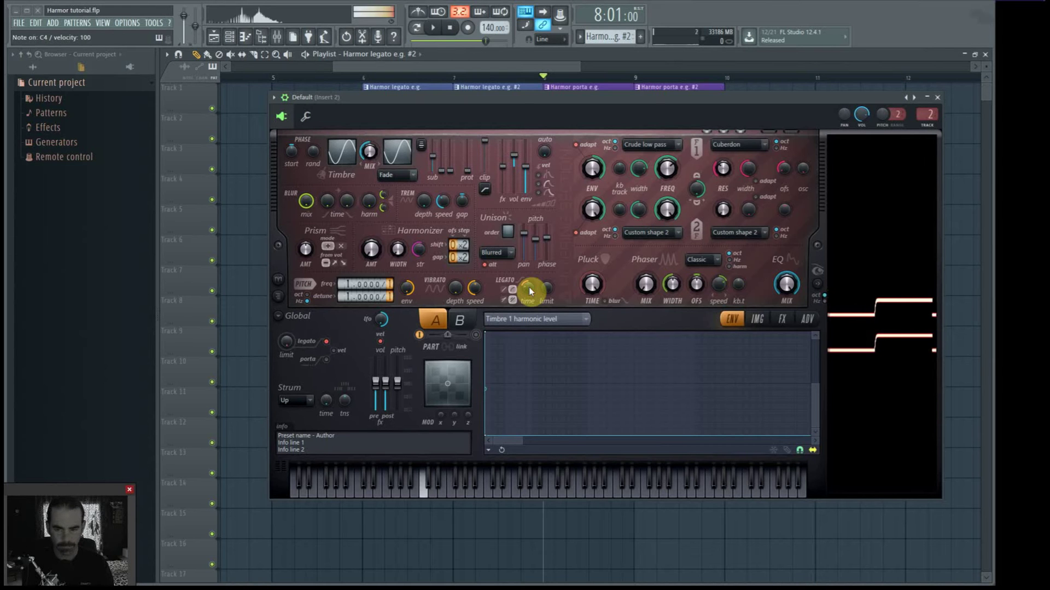
{"action": "key", "text": "n"}
{"action": "key", "text": "x"}
{"action": "key", "text": "m"}
{"action": "key", "text": "c"}
{"action": "key", "text": "n"}
{"action": "key", "text": "x"}
{"action": "key", "text": "b"}
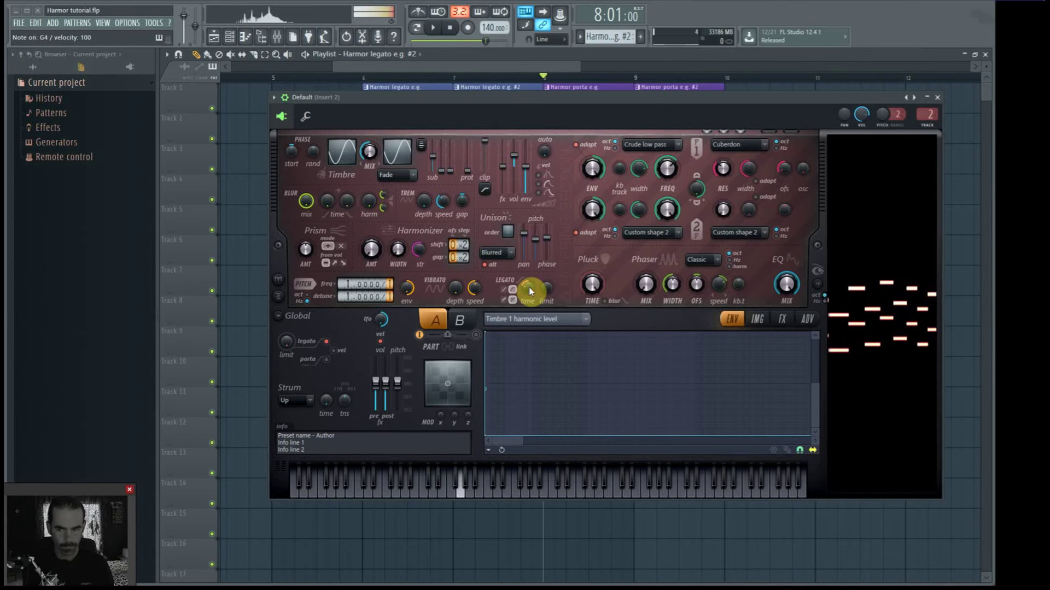
{"action": "key", "text": "z"}
{"action": "key", "text": "v"}
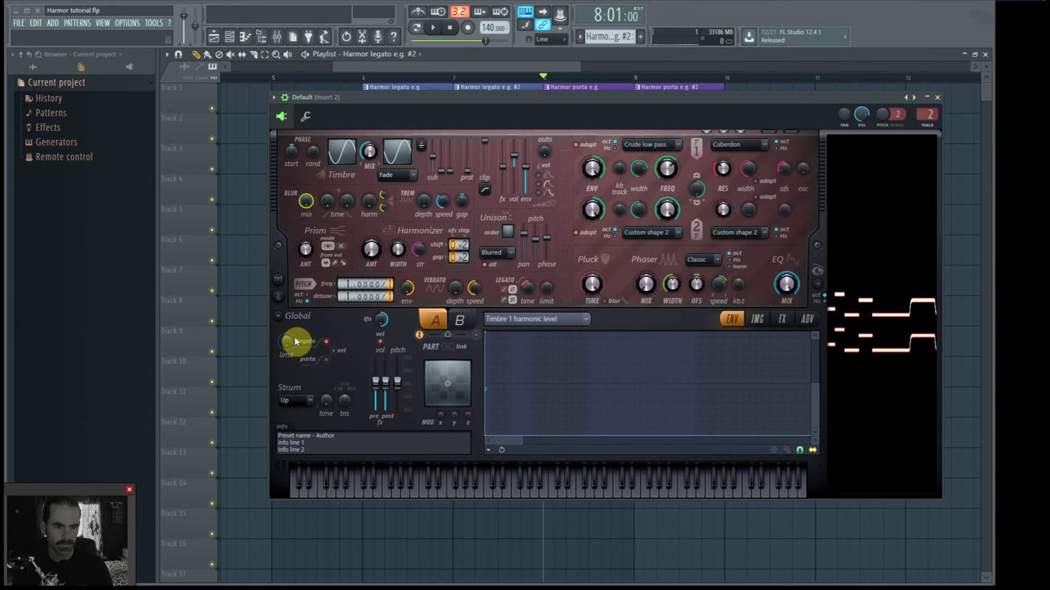
- Adjust the legato pitch limit around 752 cents, uncover the playlist clips, and move the playhead to bar 7
{"action": "left_click_drag", "start_coordinate": [286, 342], "coordinate": [289, 345]}
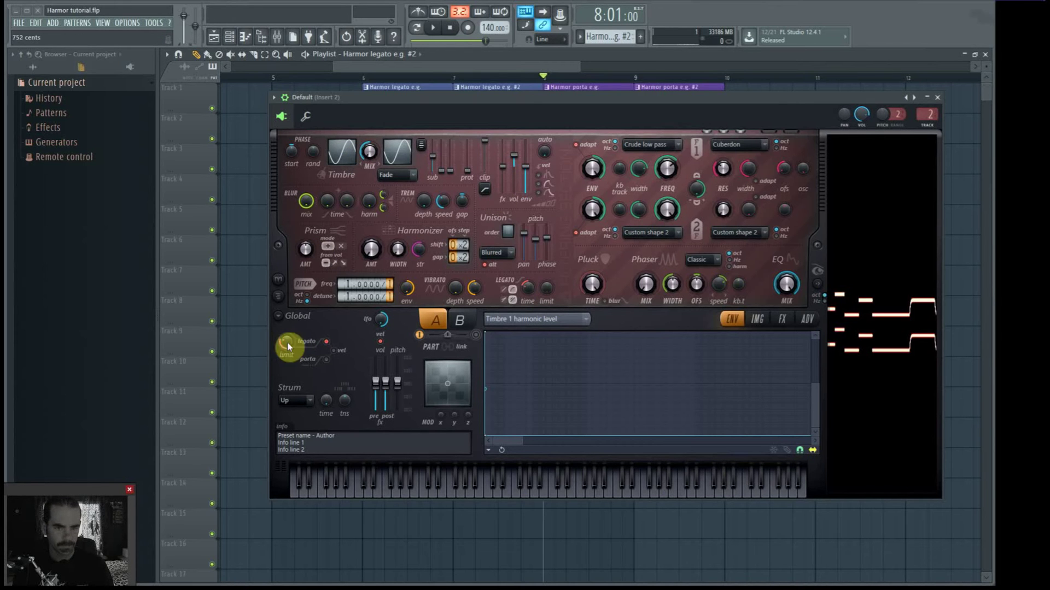
{"action": "left_click_drag", "start_coordinate": [499, 96], "coordinate": [490, 140]}
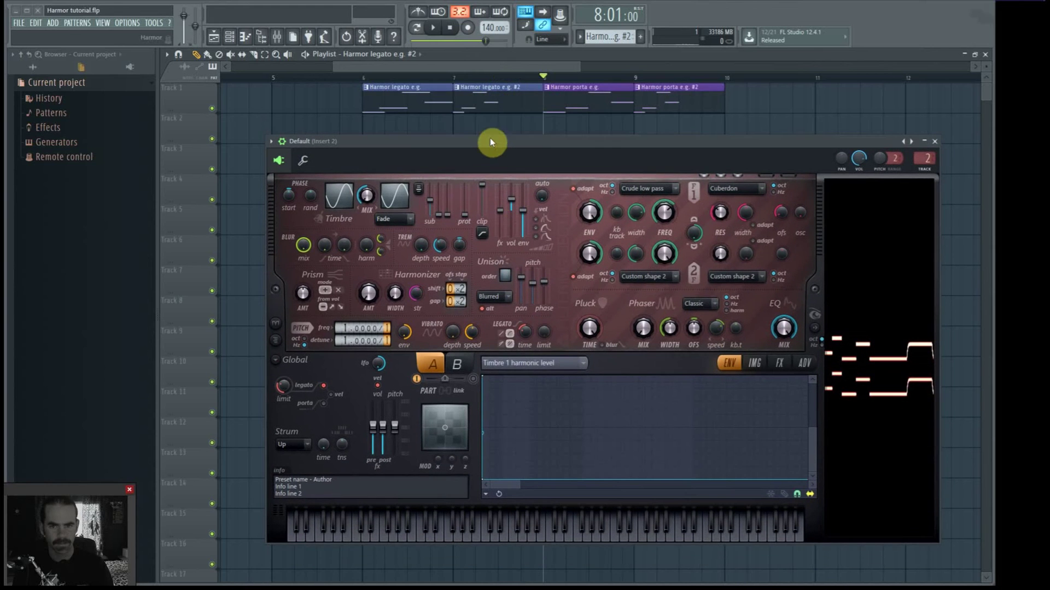
{"action": "left_click", "coordinate": [455, 77]}
{"action": "left_click", "coordinate": [285, 386]}
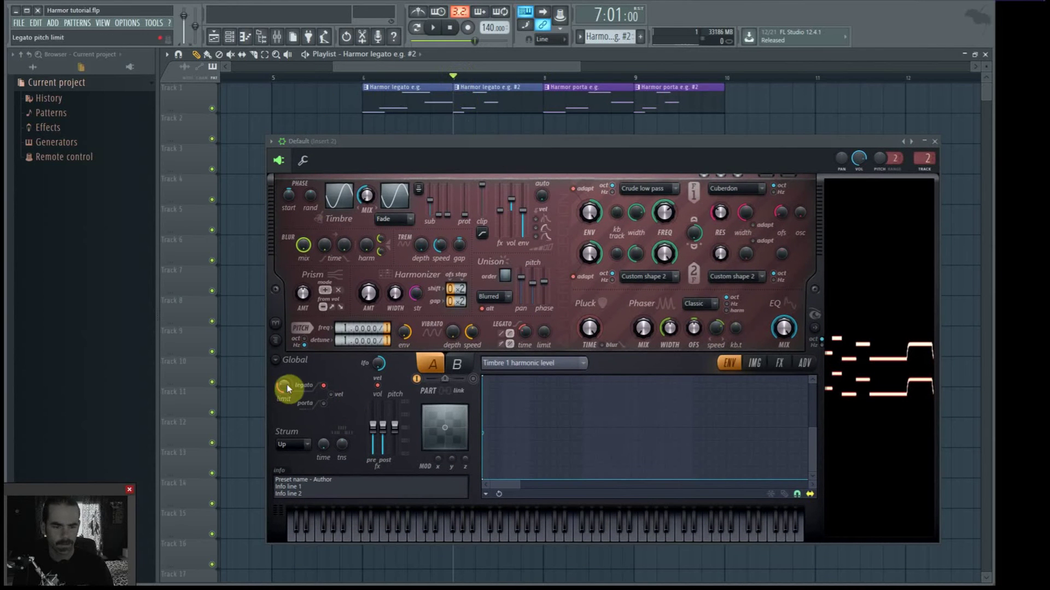
{"action": "left_click", "coordinate": [290, 389]}
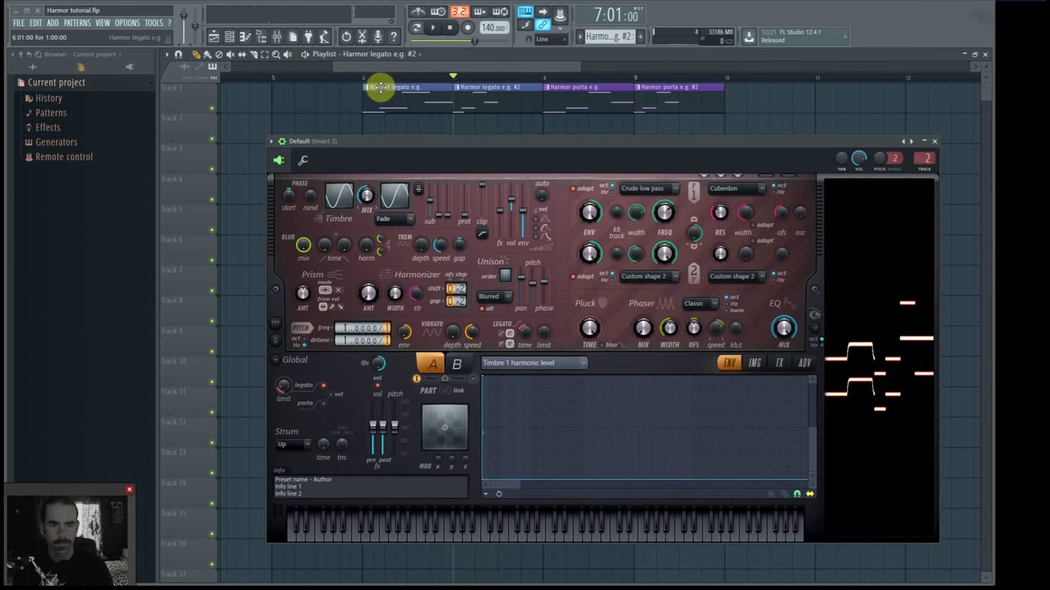
- Play the "Harmor legato e.g." clip from bar 6 with the legato pitch limit active, and stop playback
{"action": "left_click", "coordinate": [365, 79]}
{"action": "key", "text": "space"}
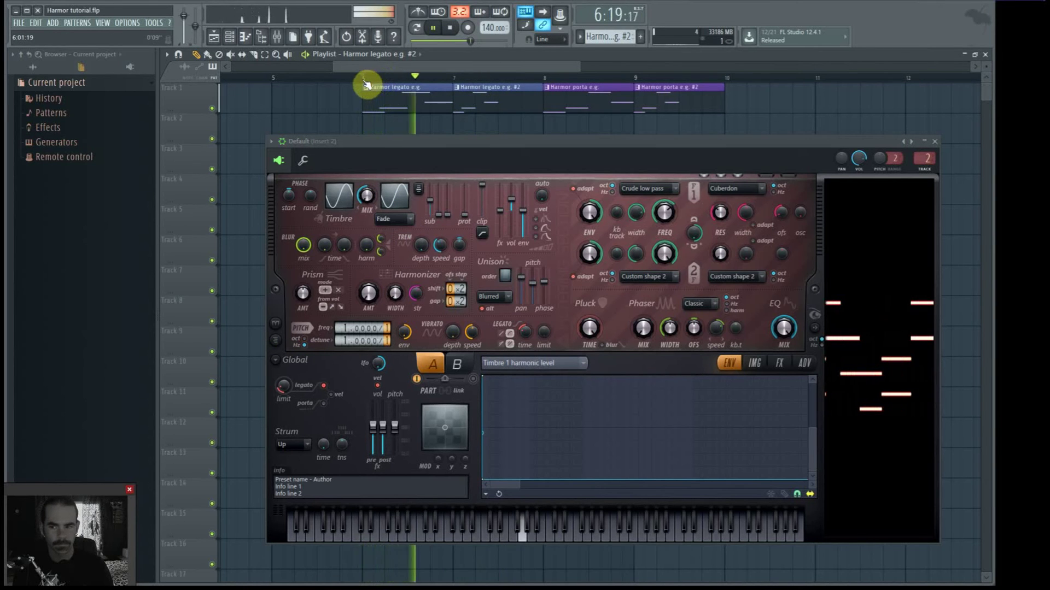
{"action": "left_click", "coordinate": [282, 386]}
{"action": "key", "text": "space"}
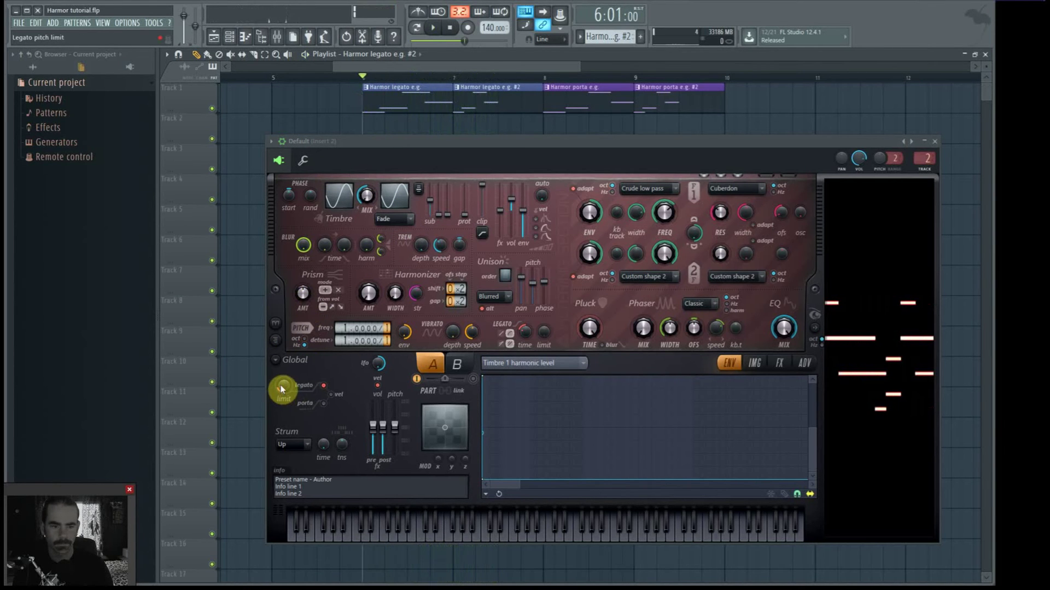
- Raise the global legato pitch limit slightly and play the two legato clips from bar 6, stopping playback in the second clip
{"action": "left_click_drag", "start_coordinate": [281, 389], "coordinate": [282, 374]}
{"action": "left_click", "coordinate": [282, 387]}
{"action": "key", "text": "space"}
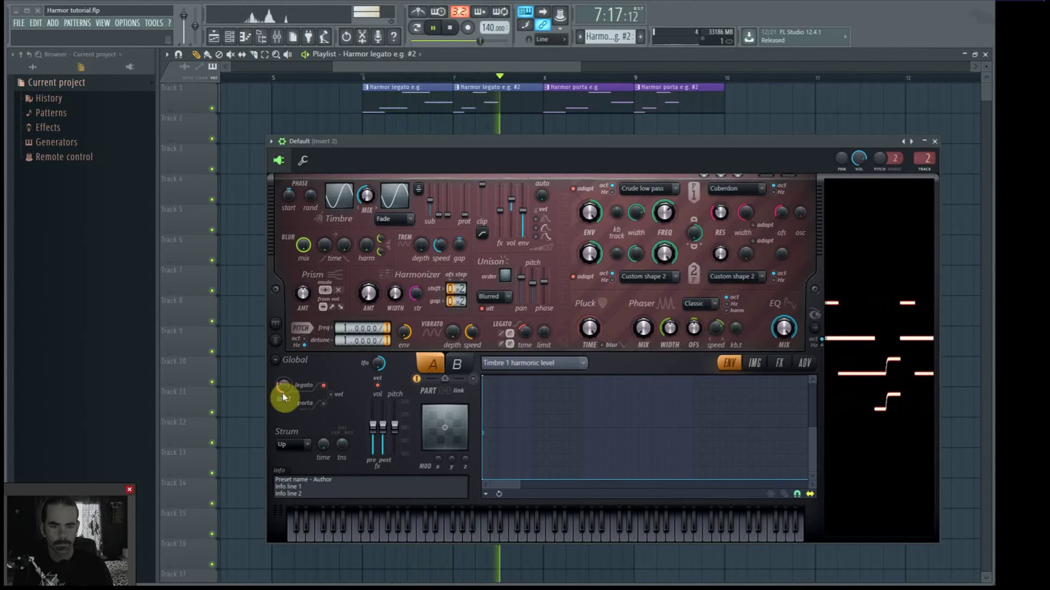
{"action": "key", "text": "space"}
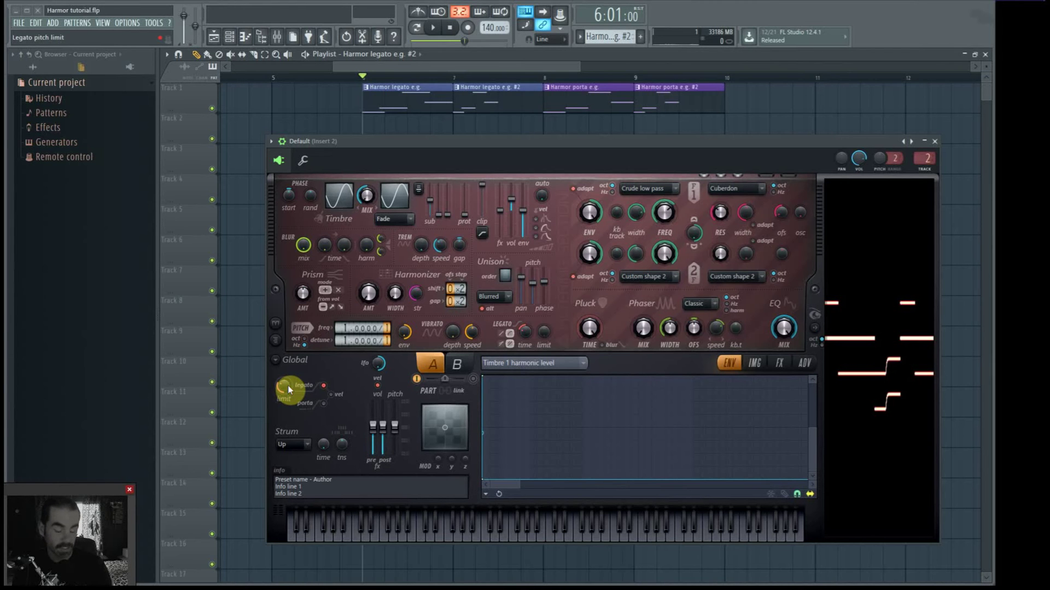
- Raise the global legato pitch limit a little further, replay the first legato clip from bar 6, and stop playback
{"action": "mouse_move", "coordinate": [289, 389]}
{"action": "left_mouse_down"}
{"action": "mouse_move", "coordinate": [298, 377]}
{"action": "mouse_move", "coordinate": [289, 389]}
{"action": "left_mouse_up"}
{"action": "key", "text": "space"}
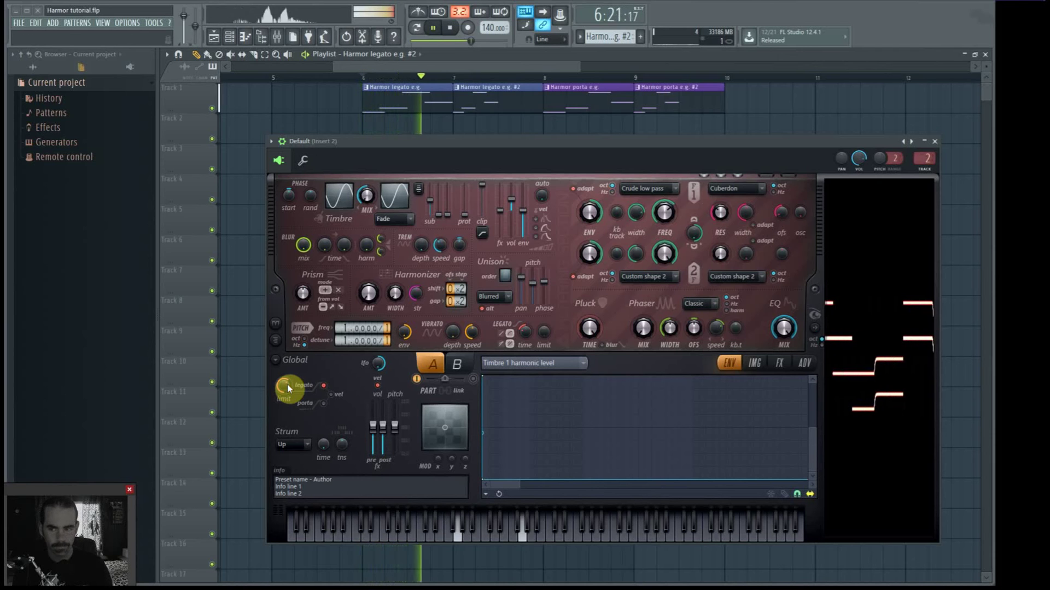
{"action": "key", "text": "space"}
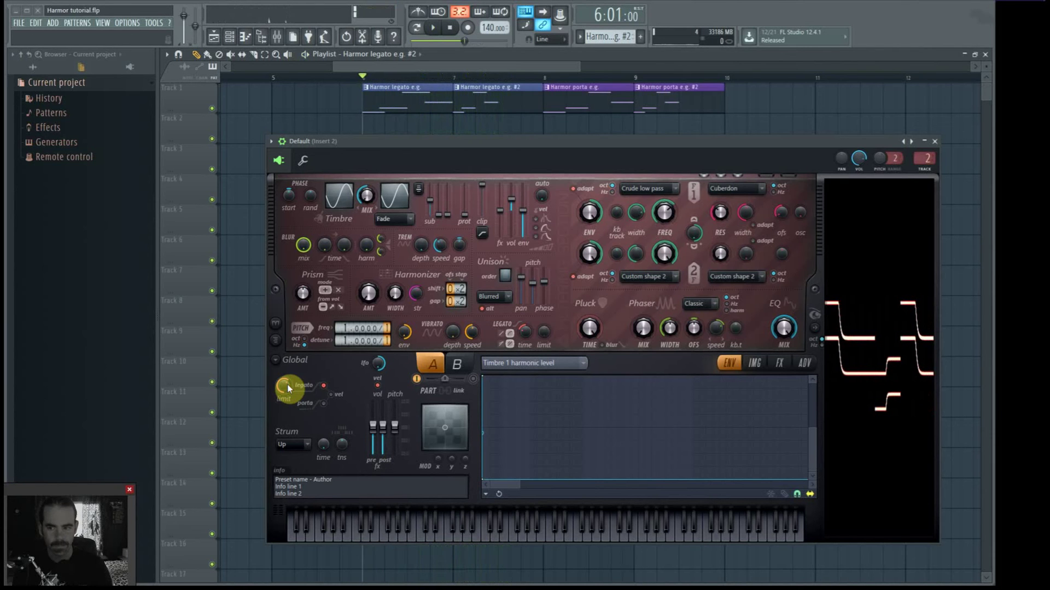
- Set the legato pitch limit to 2400 cents, play the first legato clip from bar 6, and stop playback
{"action": "left_click_drag", "start_coordinate": [289, 389], "coordinate": [287, 382]}
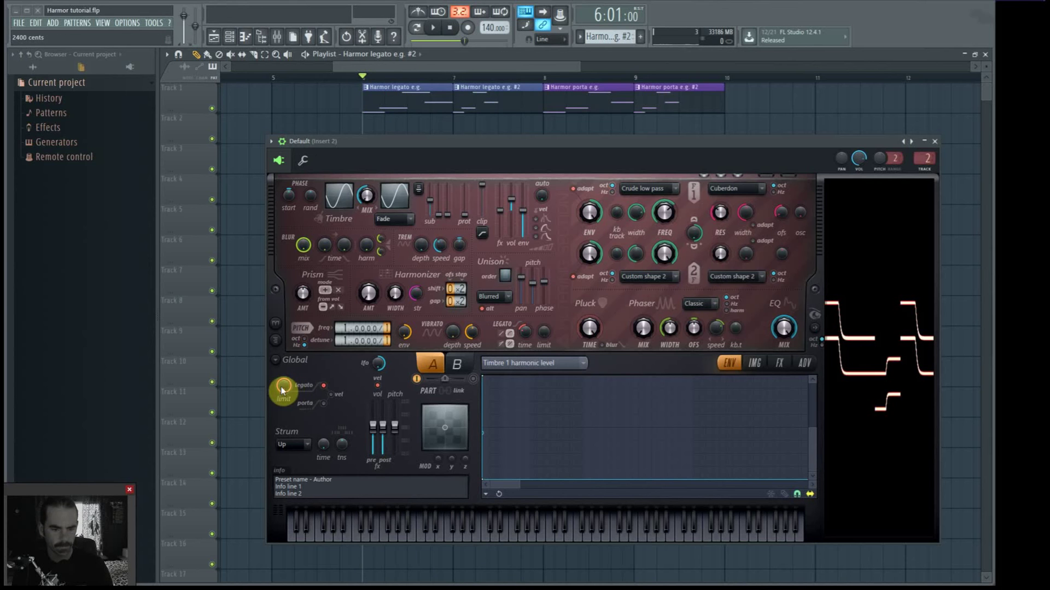
{"action": "key", "text": "space"}
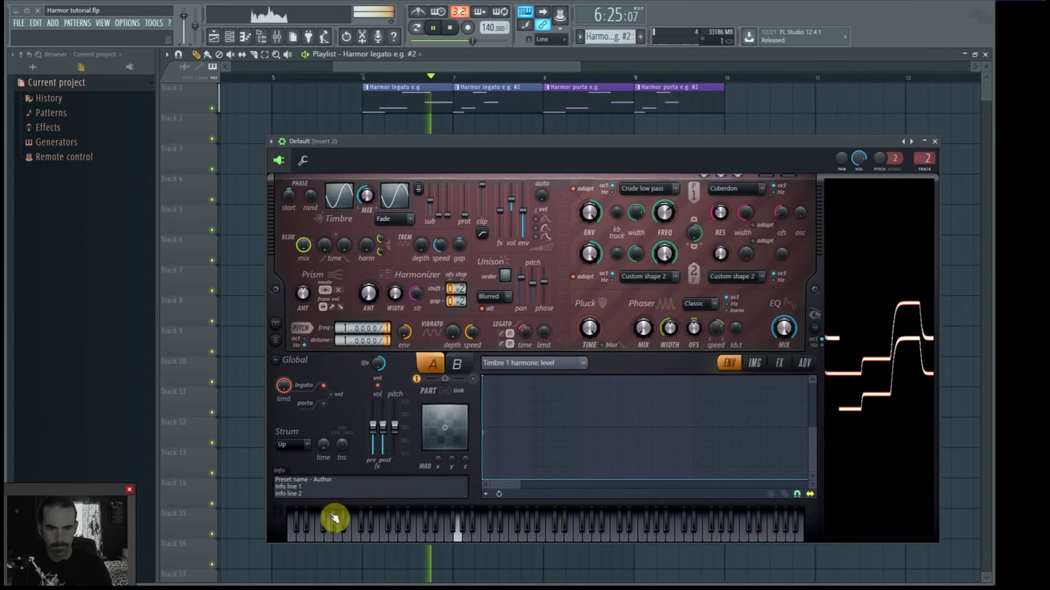
{"action": "key", "text": "space"}
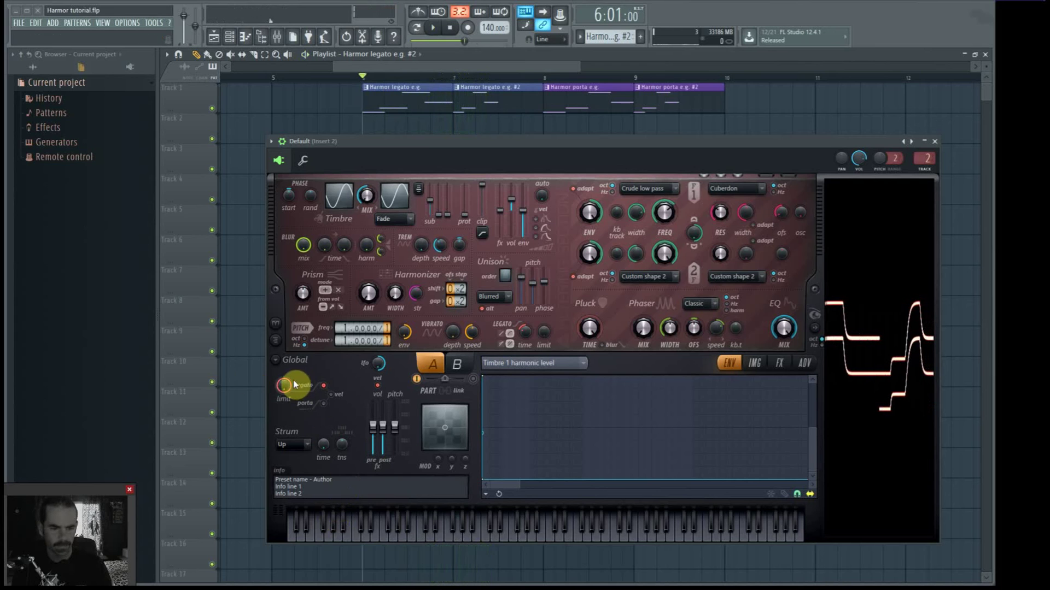
- Turn the global pitch limit down to its minimum and enable global portamento alongside legato
{"action": "mouse_move", "coordinate": [283, 385]}
{"action": "left_mouse_down"}
{"action": "mouse_move", "coordinate": [284, 358]}
{"action": "mouse_move", "coordinate": [283, 402]}
{"action": "left_mouse_up"}
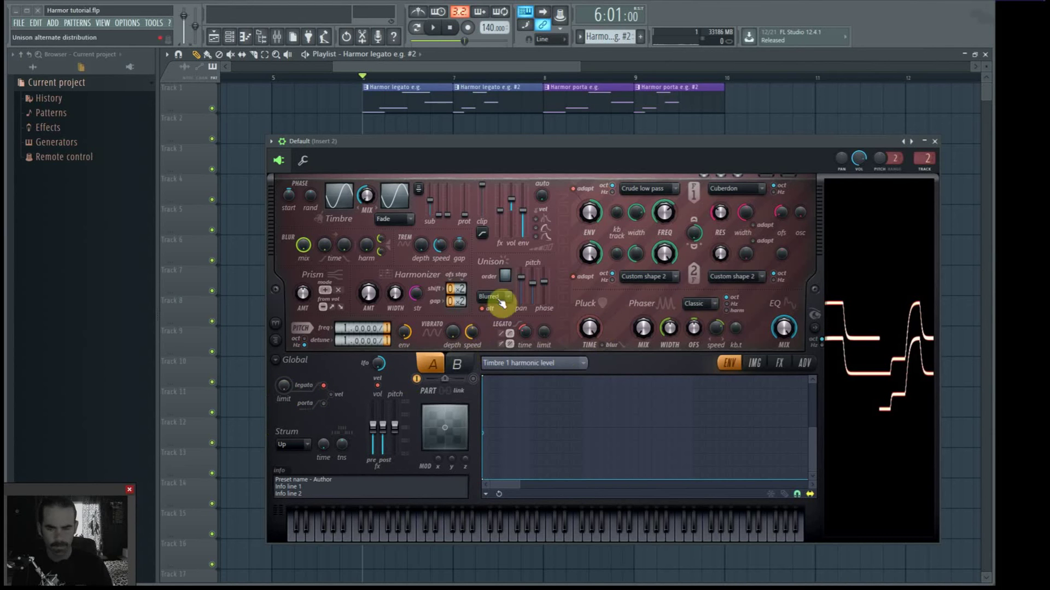
{"action": "left_click", "coordinate": [328, 389]}
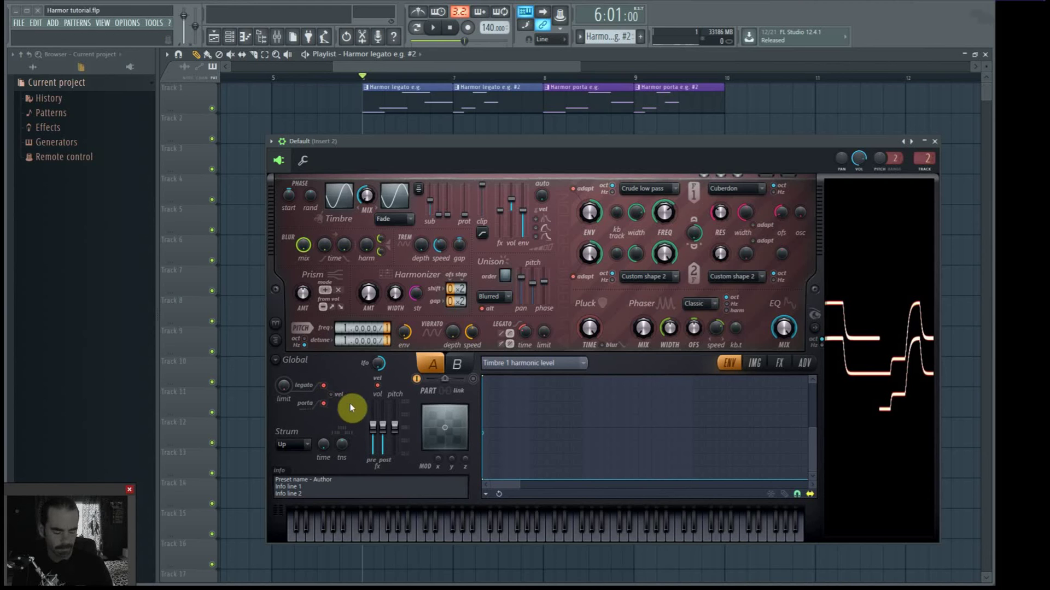
{"action": "left_click", "coordinate": [331, 395]}
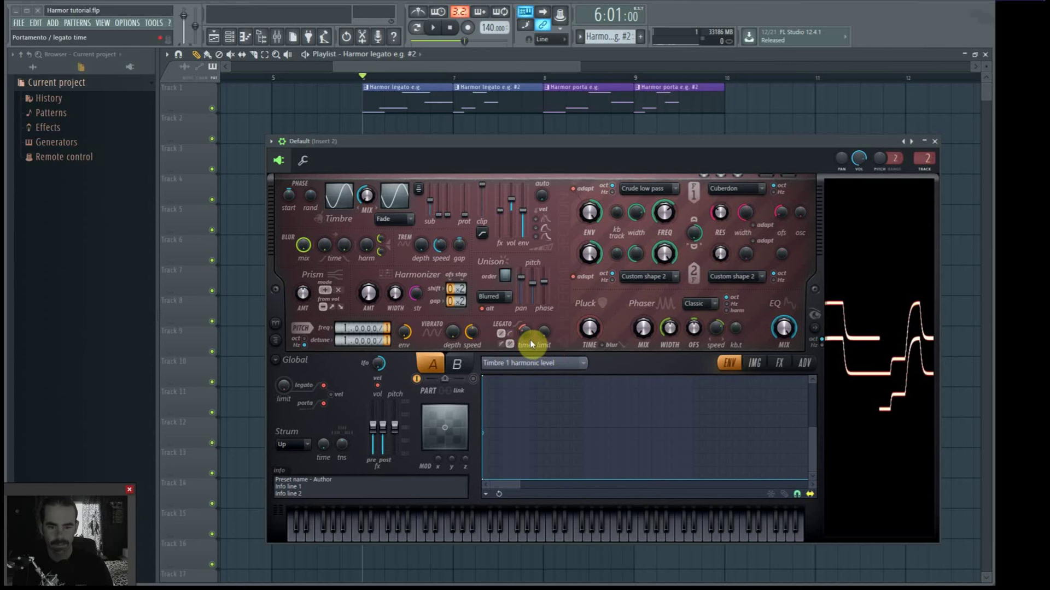
- Adjust the portamento/legato time around 223 ms and set the portamento pitch limit to about 502 cents
{"action": "left_click_drag", "start_coordinate": [530, 343], "coordinate": [529, 334]}
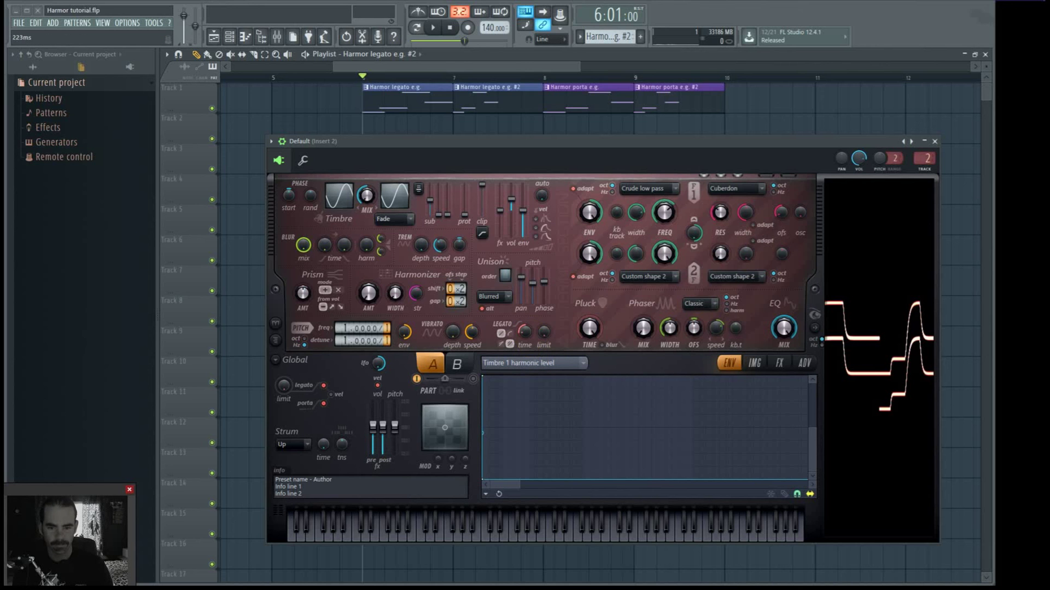
{"action": "left_click_drag", "start_coordinate": [527, 337], "coordinate": [527, 322]}
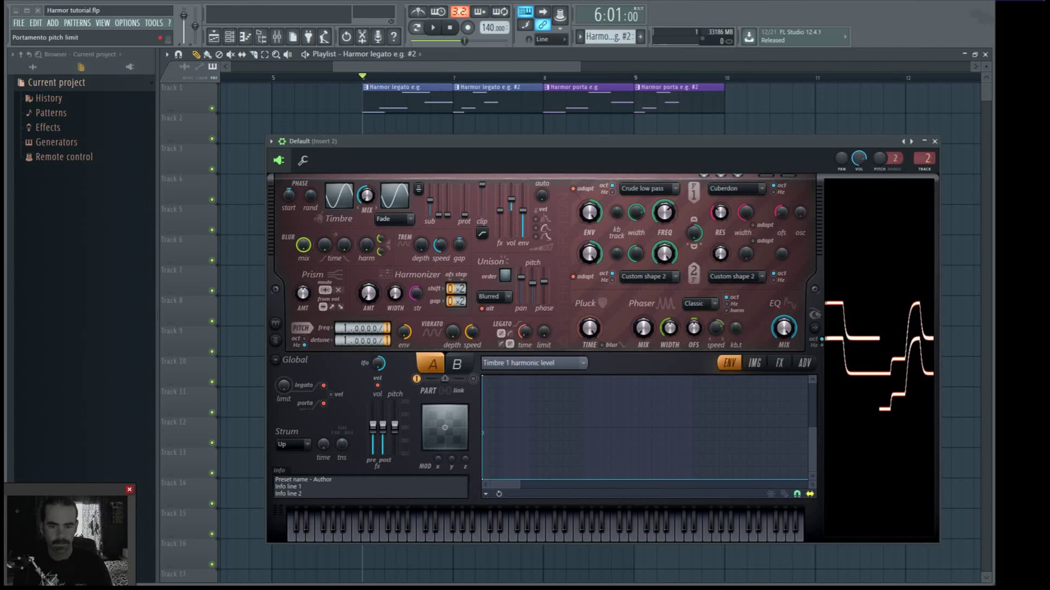
{"action": "left_click_drag", "start_coordinate": [543, 332], "coordinate": [543, 323]}
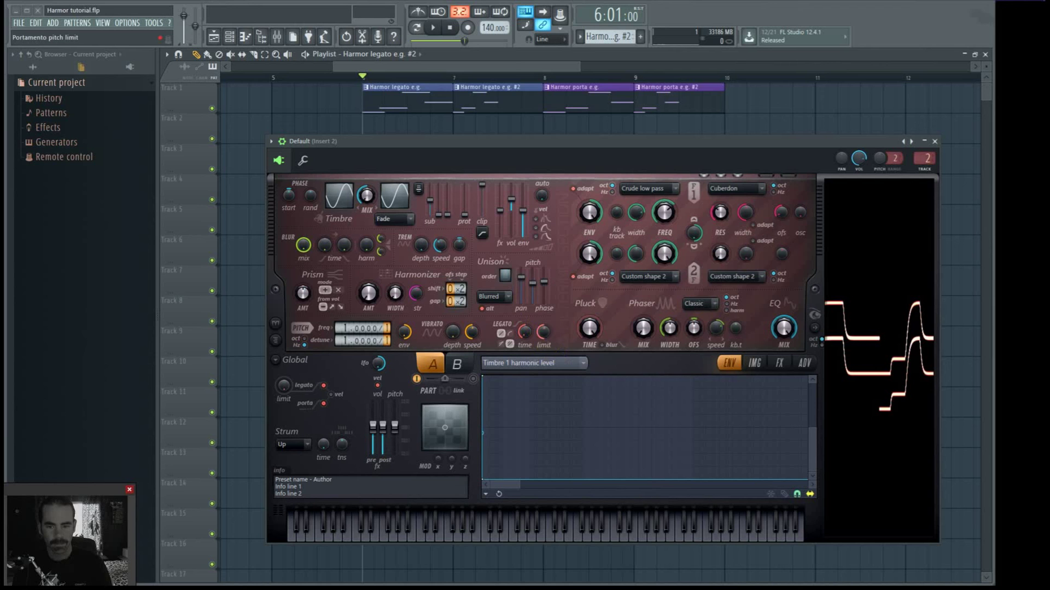
{"action": "left_click_drag", "start_coordinate": [543, 332], "coordinate": [543, 335]}
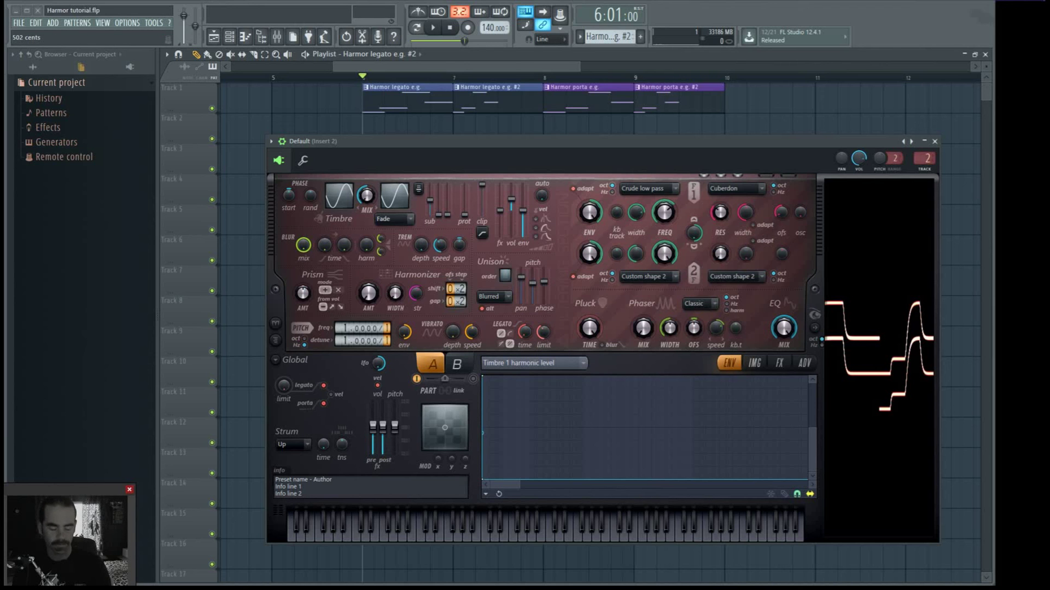
{"action": "left_click_drag", "start_coordinate": [544, 336], "coordinate": [544, 336]}
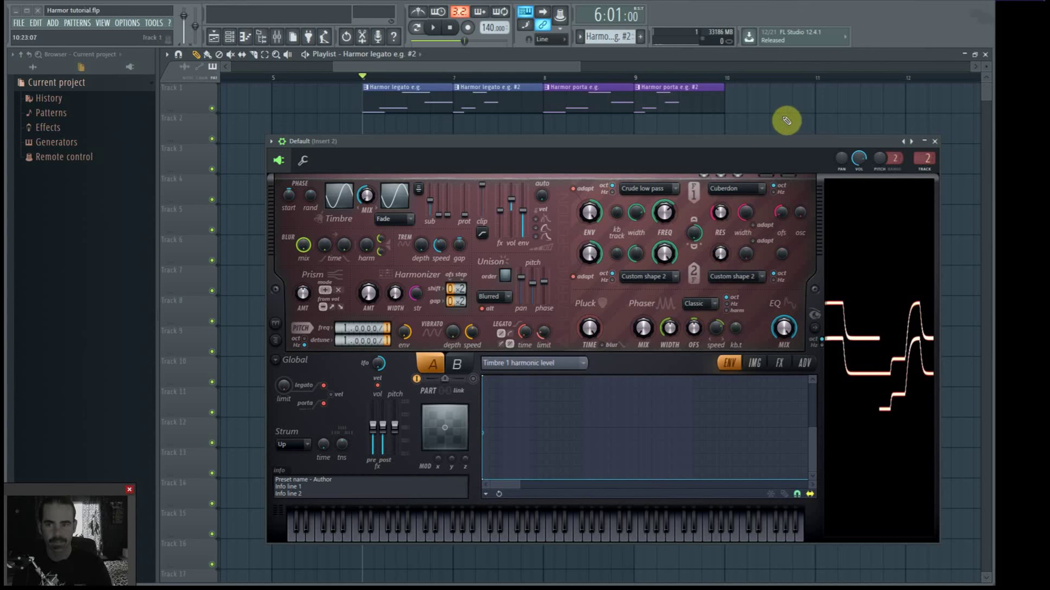
- Move the plugin window up and slightly to the left, just below the playlist clip titles
{"action": "left_click_drag", "start_coordinate": [655, 140], "coordinate": [495, 109]}
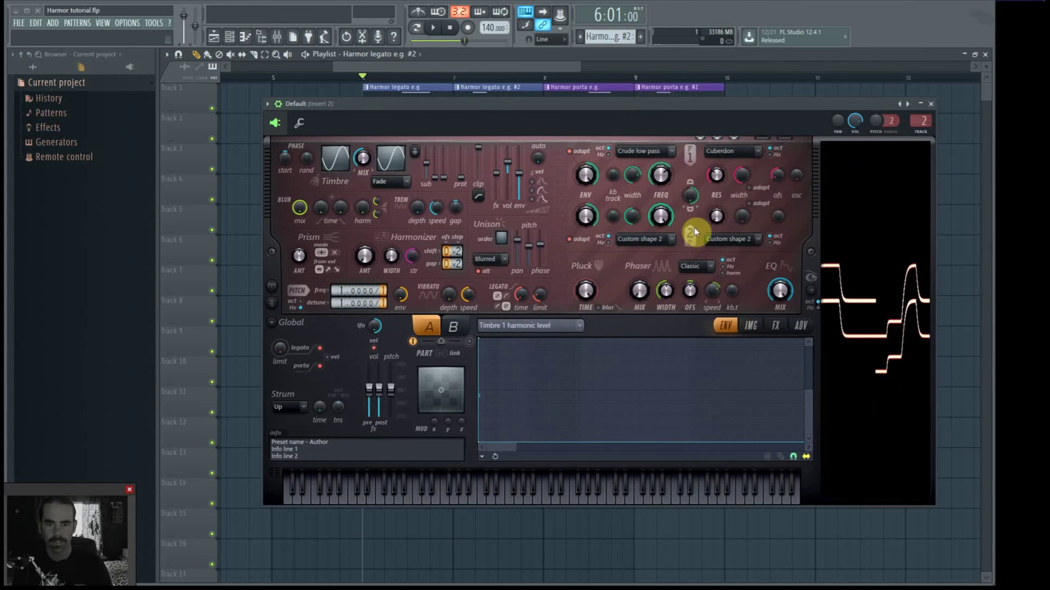
{"action": "mouse_move", "coordinate": [598, 104]}
{"action": "left_mouse_down"}
{"action": "mouse_move", "coordinate": [569, 157]}
{"action": "mouse_move", "coordinate": [560, 141]}
{"action": "mouse_move", "coordinate": [606, 96]}
{"action": "mouse_move", "coordinate": [584, 110]}
{"action": "left_mouse_up"}
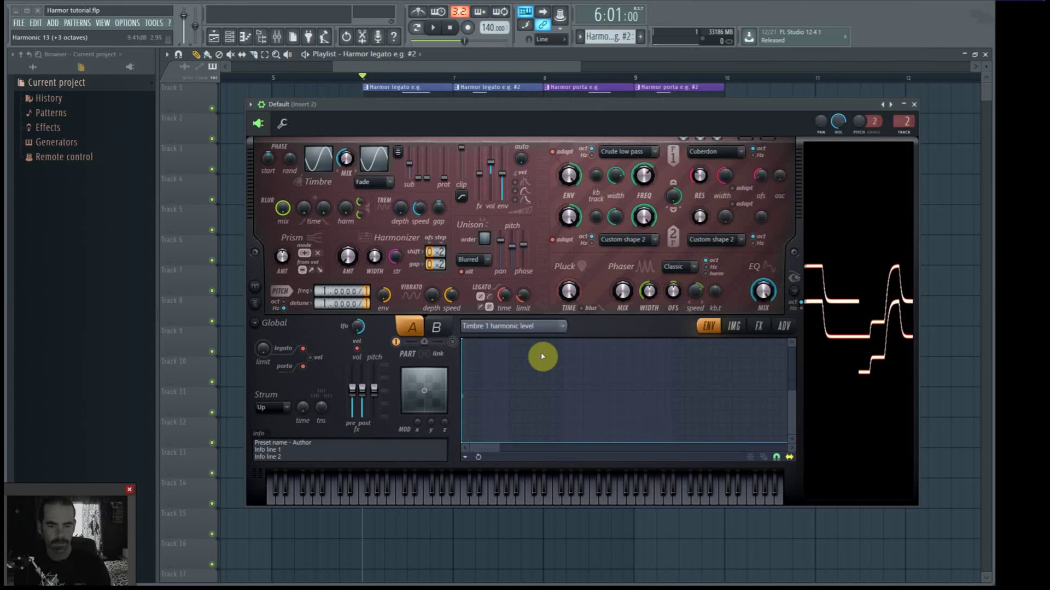